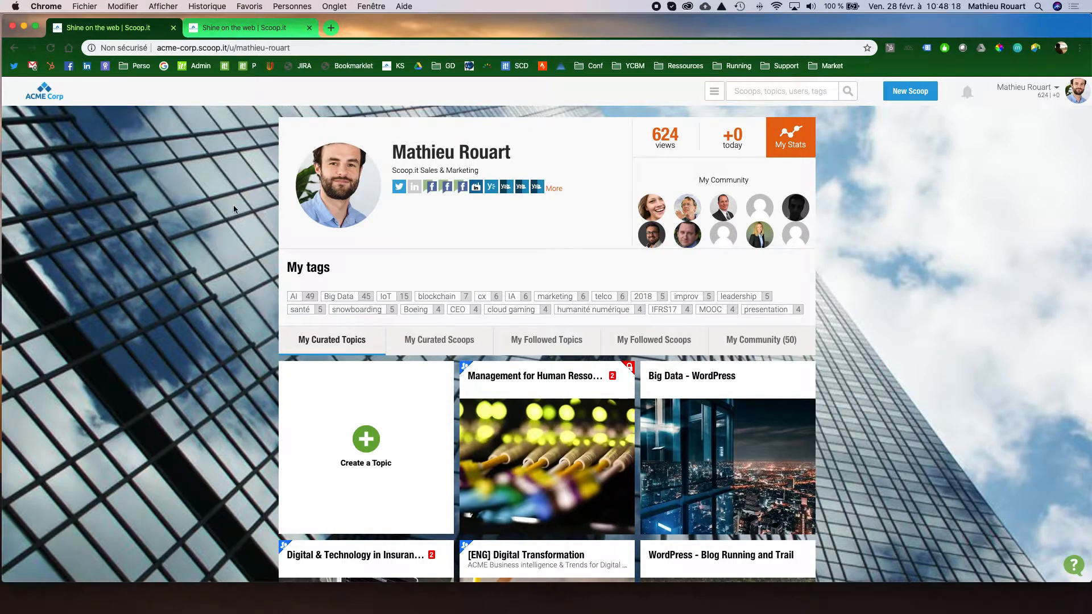
Look over the curated topics on the profile page, including the option for creating a topic.
scroll(224, 201, "down", 1)
scroll(158, 193, "up", 1)
scroll(198, 200, "up", 1)
scroll(690, 376, "down", 4)
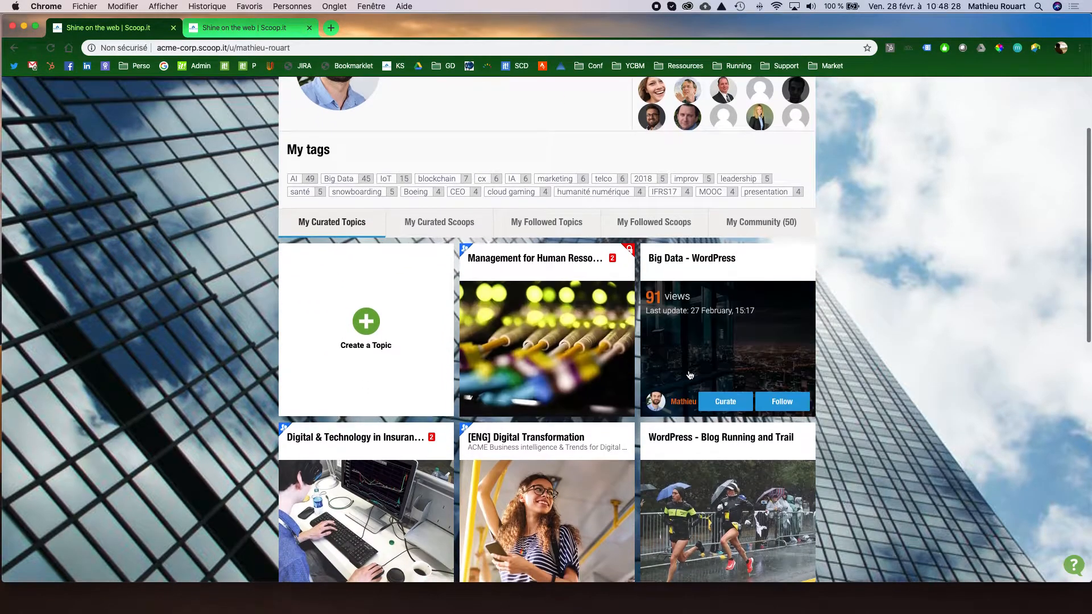
scroll(690, 376, "down", 1)
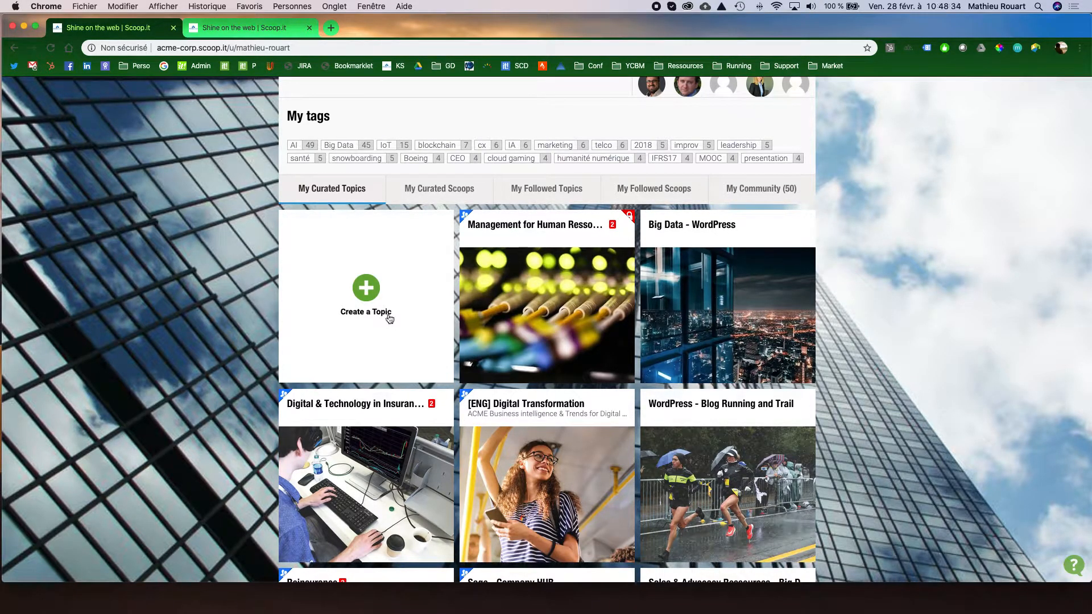
scroll(838, 389, "down", 2)
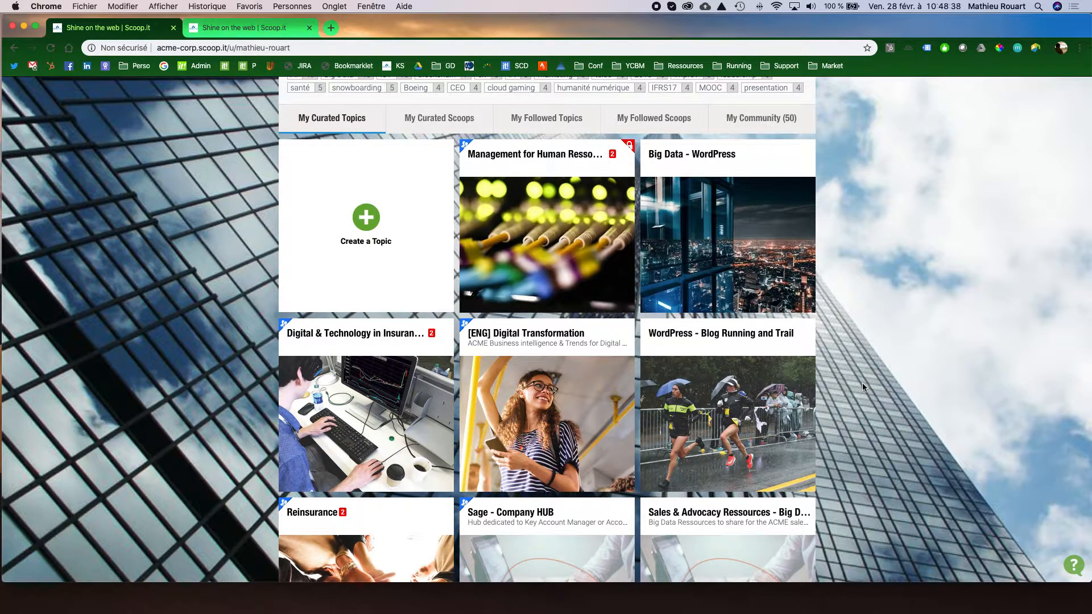
scroll(835, 359, "up", 1)
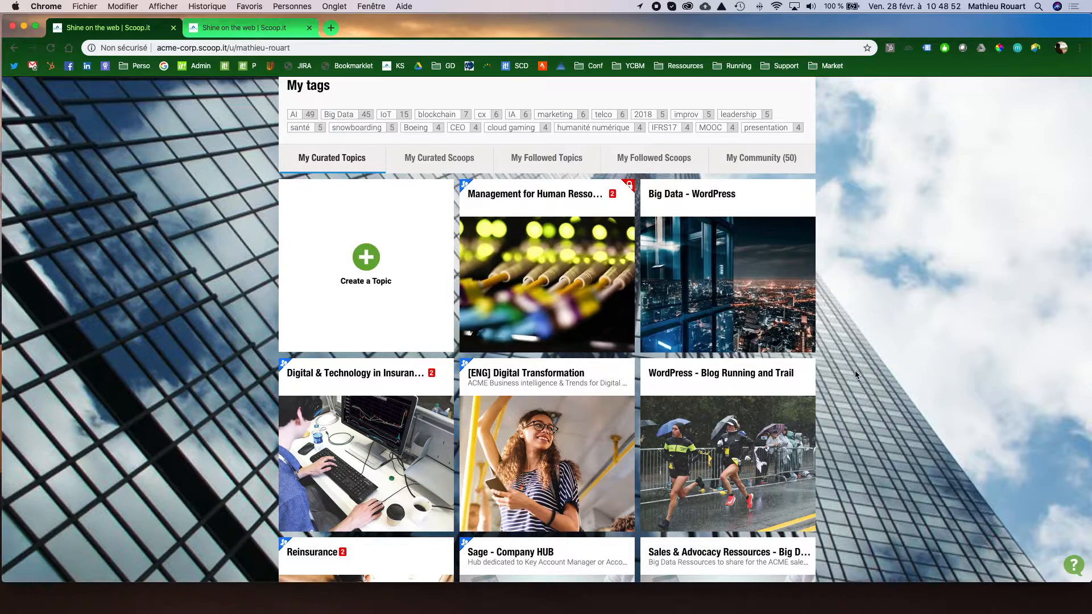
Open the "[ENG] Digital Transformation" topic in a new browser tab and switch to it.
right_click(540, 374)
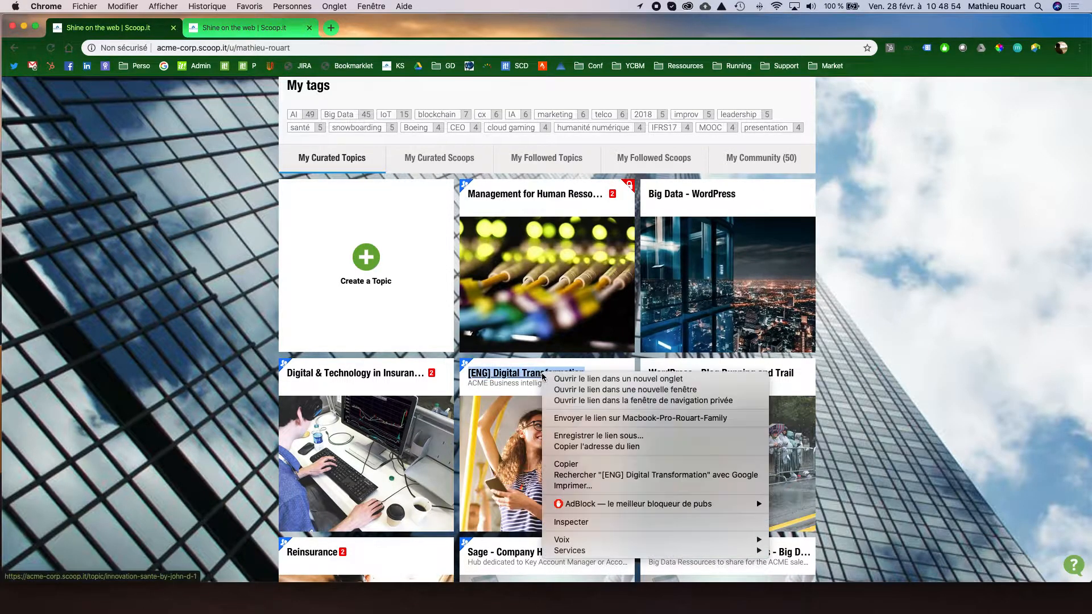
left_click(560, 380)
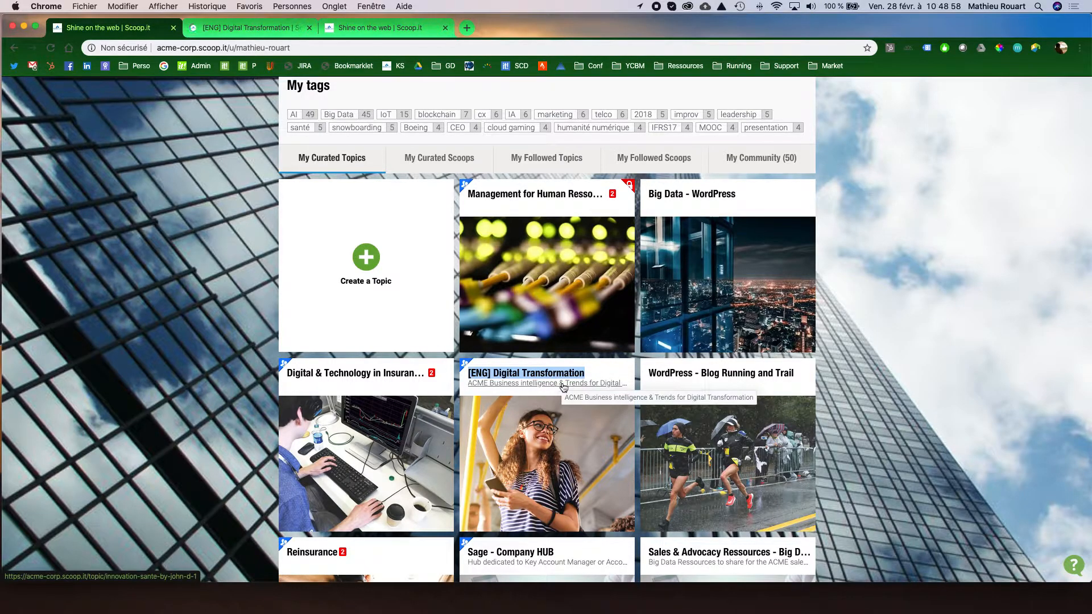
left_click(545, 233)
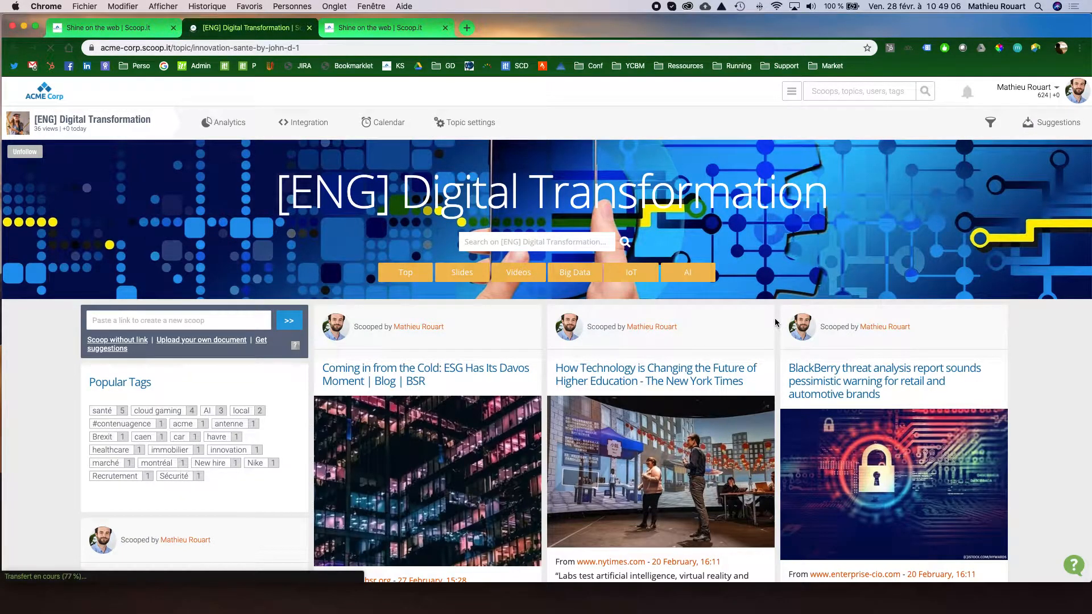
Browse the topic's scooped articles and examine the excerpt of the one on Montréal's artificial intelligence ecosystem.
scroll(775, 322, "down", 3)
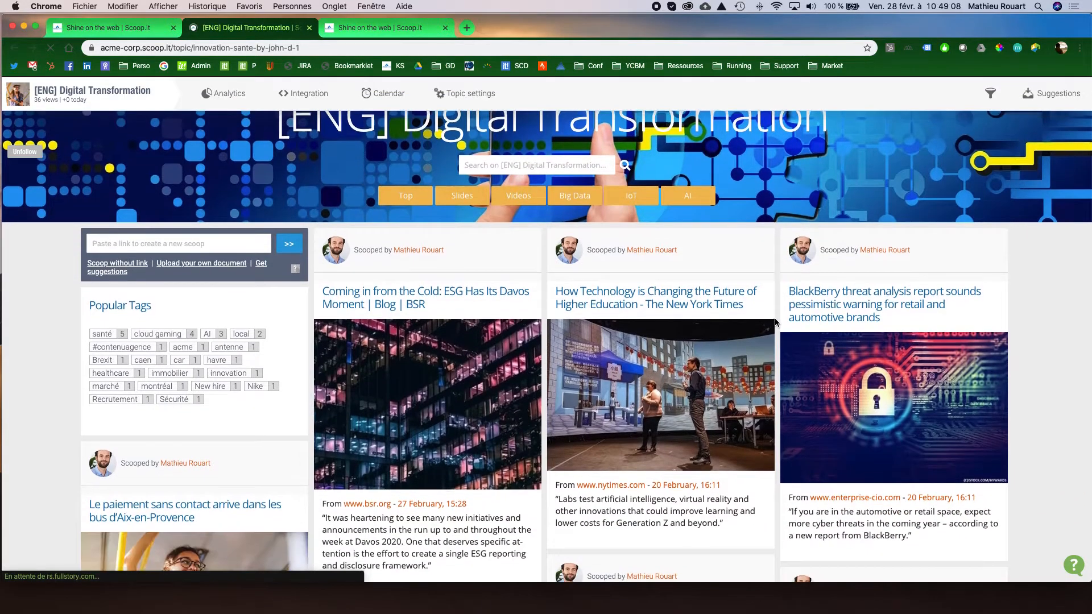
scroll(775, 323, "up", 2)
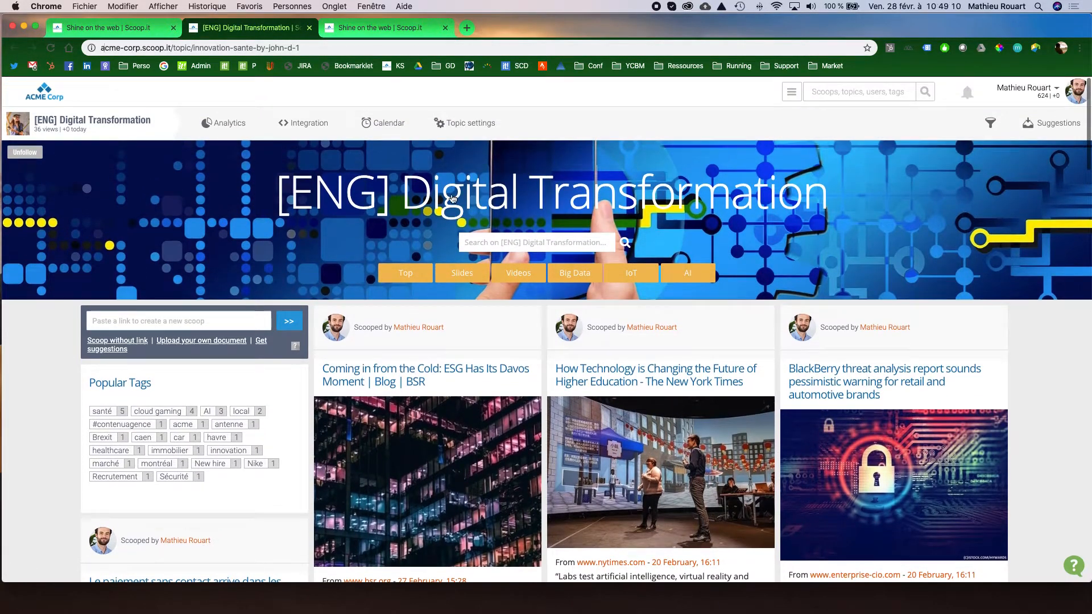
scroll(757, 373, "down", 10)
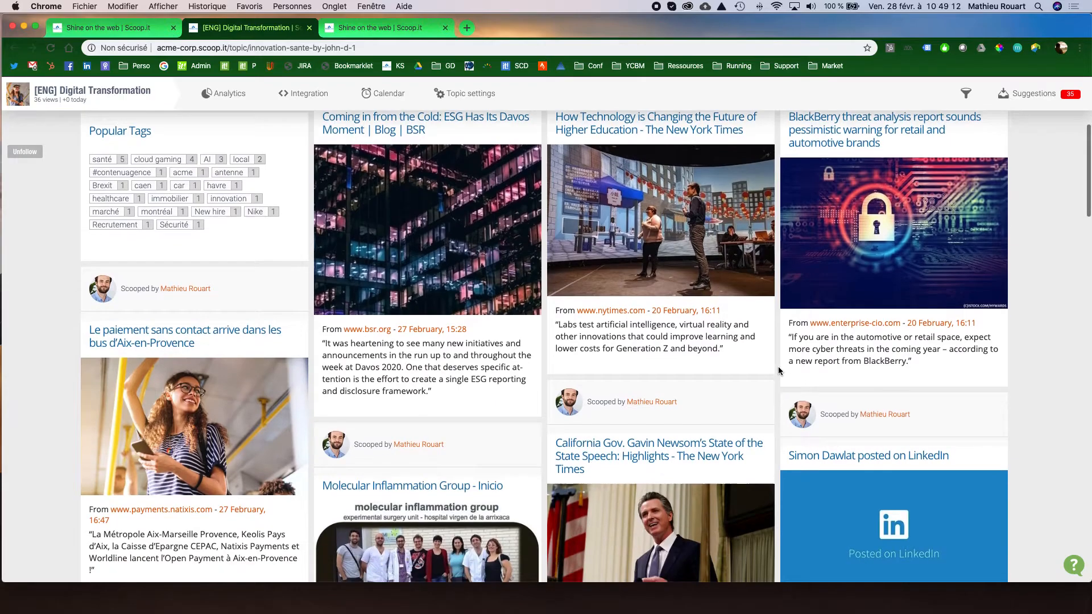
scroll(774, 367, "down", 8)
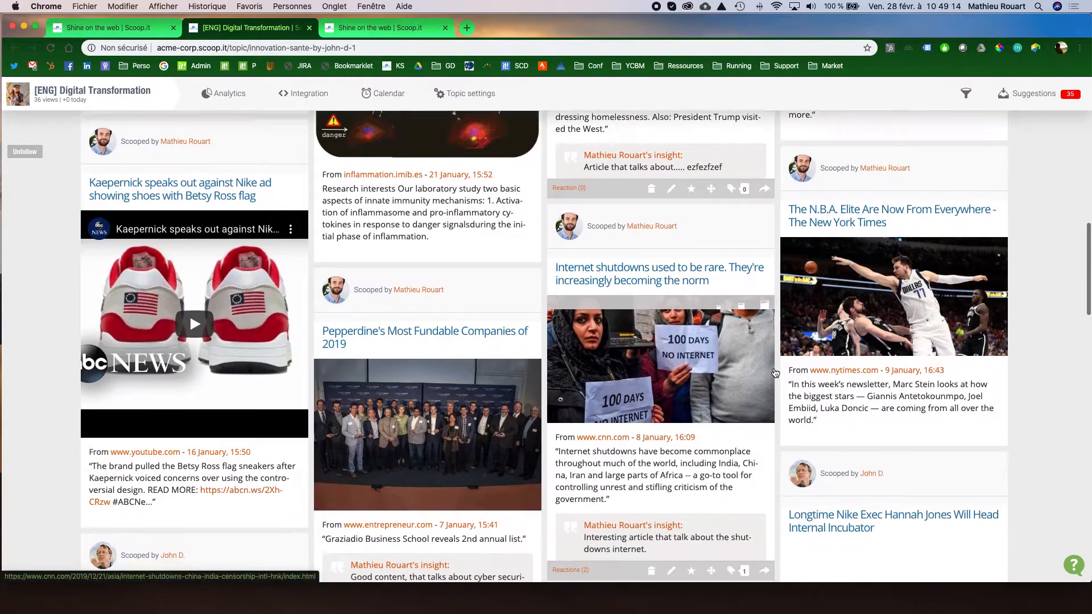
scroll(773, 368, "down", 8)
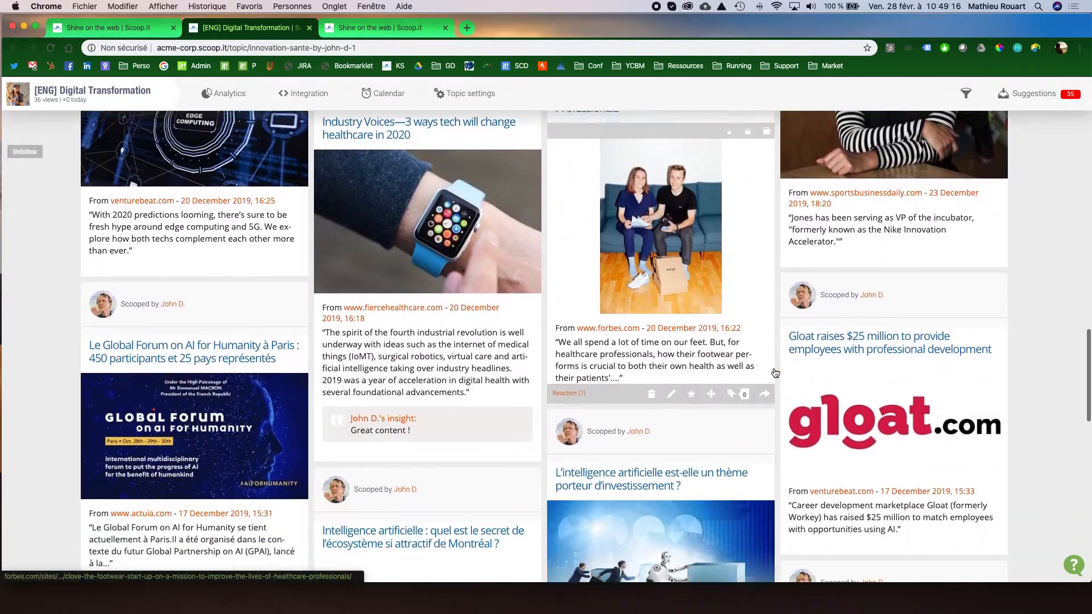
scroll(775, 373, "down", 3)
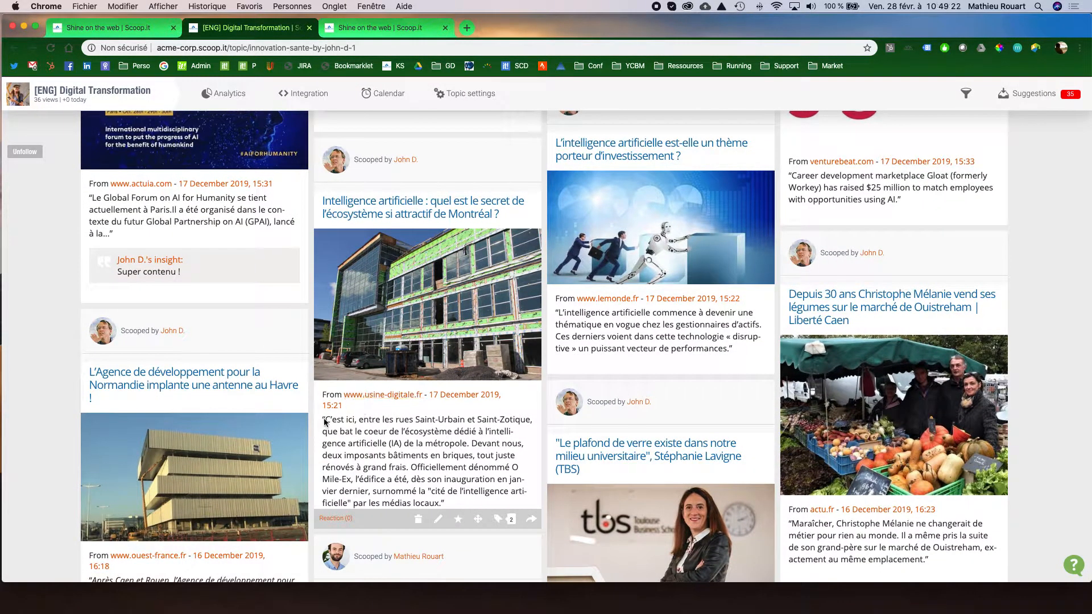
left_click_drag(326, 427, 447, 503)
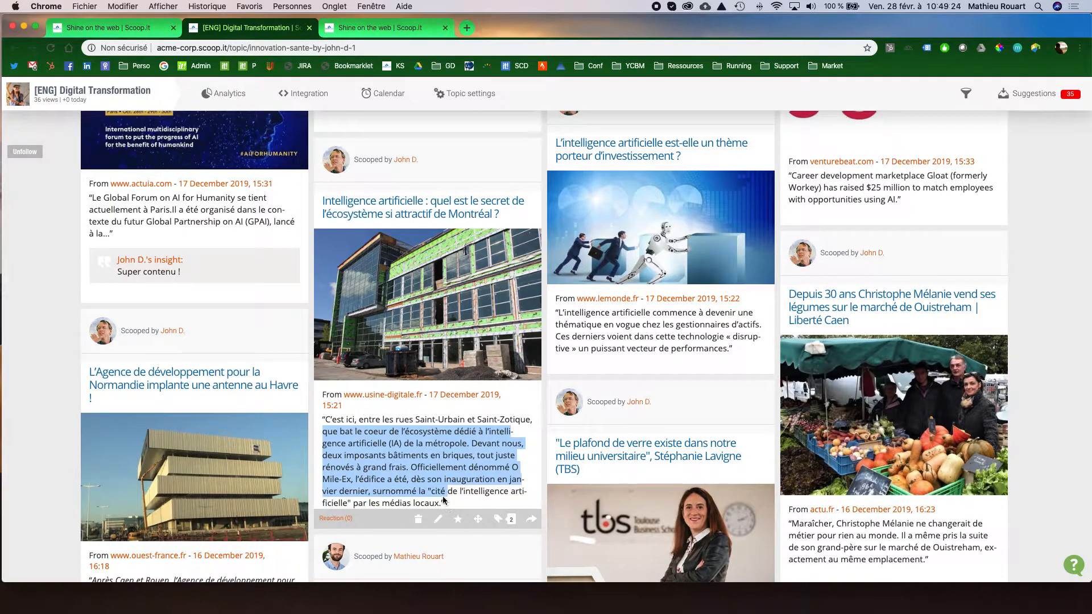
scroll(369, 484, "down", 3)
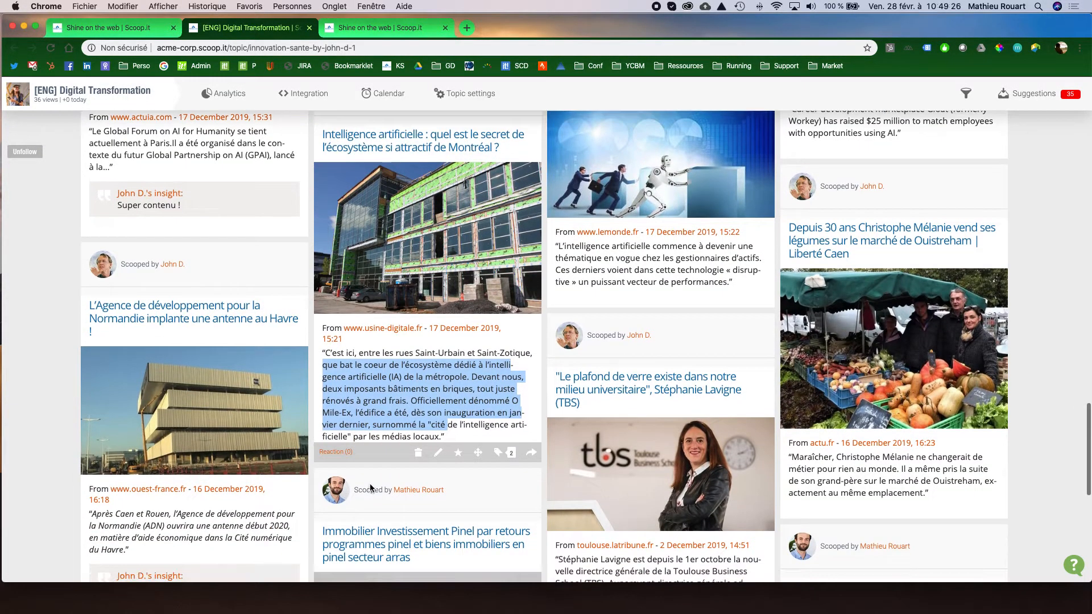
Post the comment "Super article." on the Montréal AI article, mentioning a colleague and adding "tu devrais lire.".
left_click(336, 451)
scroll(375, 450, "down", 2)
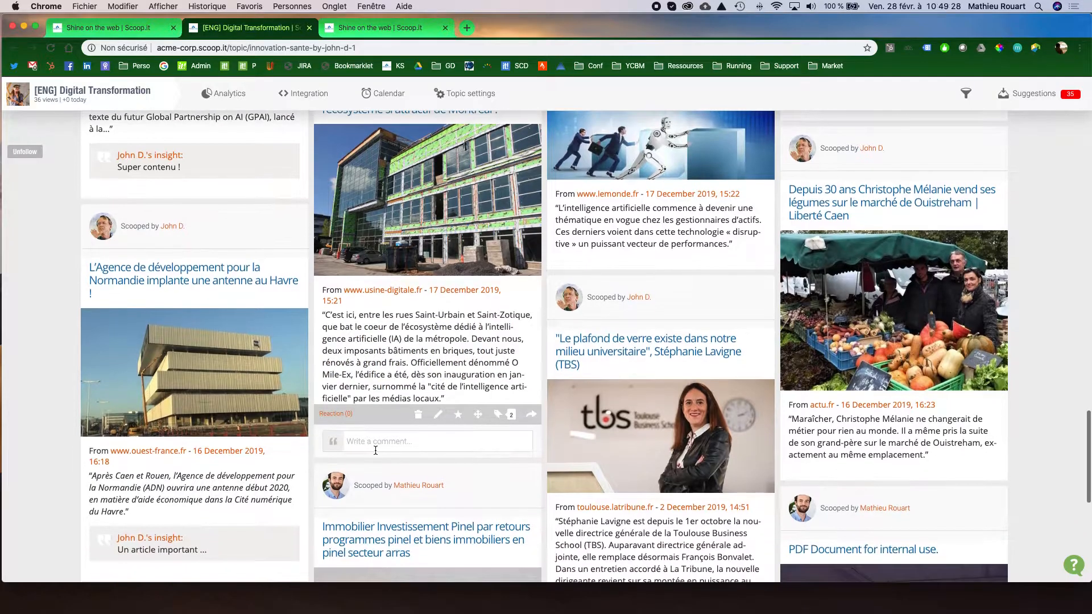
scroll(383, 441, "down", 1)
type("Super article")
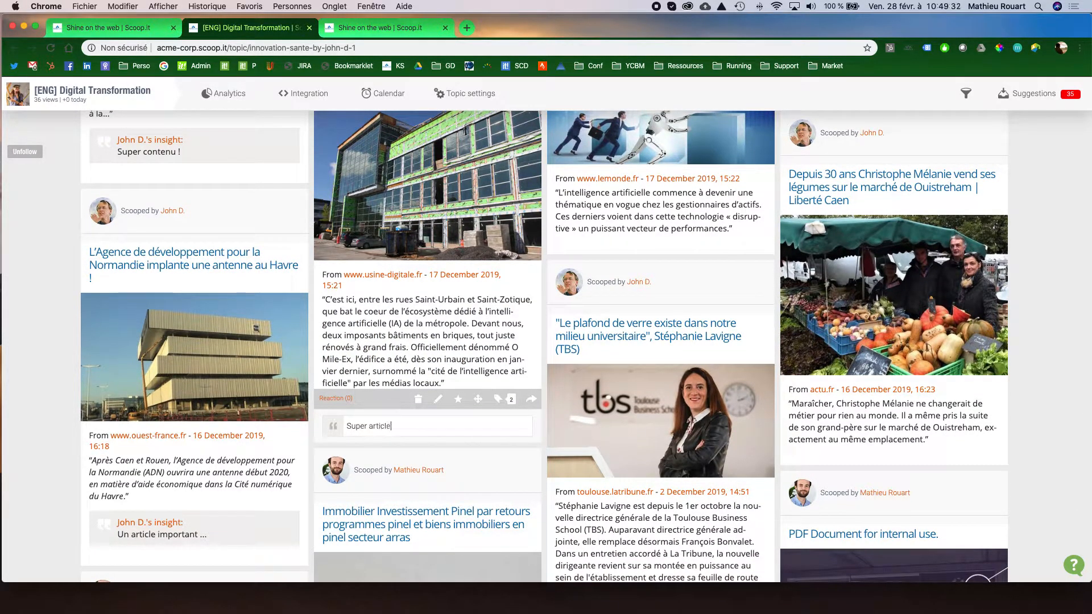
type(". @jo")
left_click(413, 445)
key("Return")
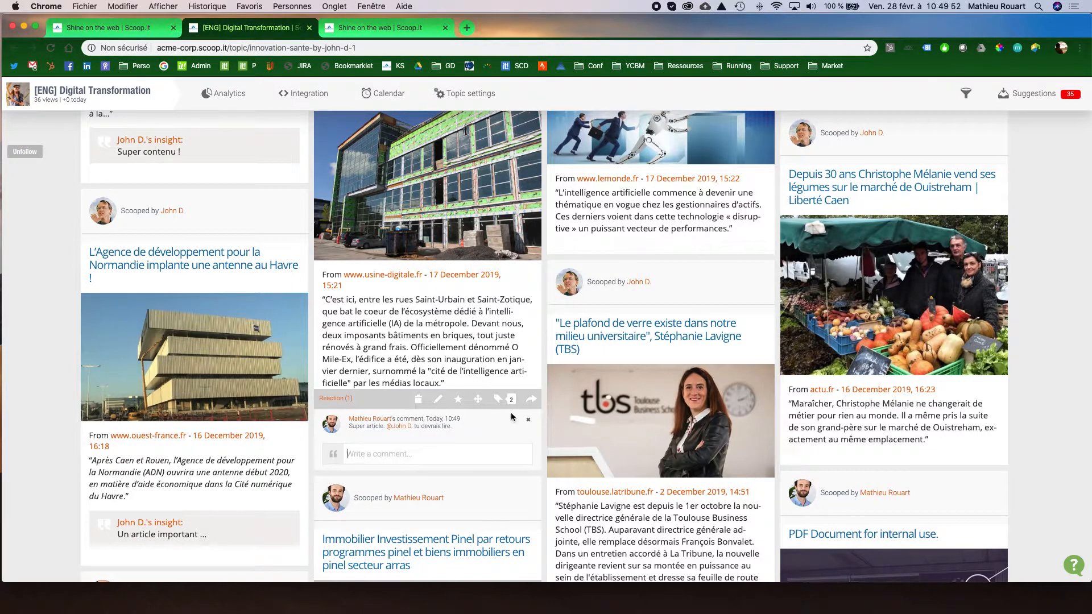
Open the sharing options of the Montréal AI article and examine the available social accounts, direct link and embed option.
left_click(532, 401)
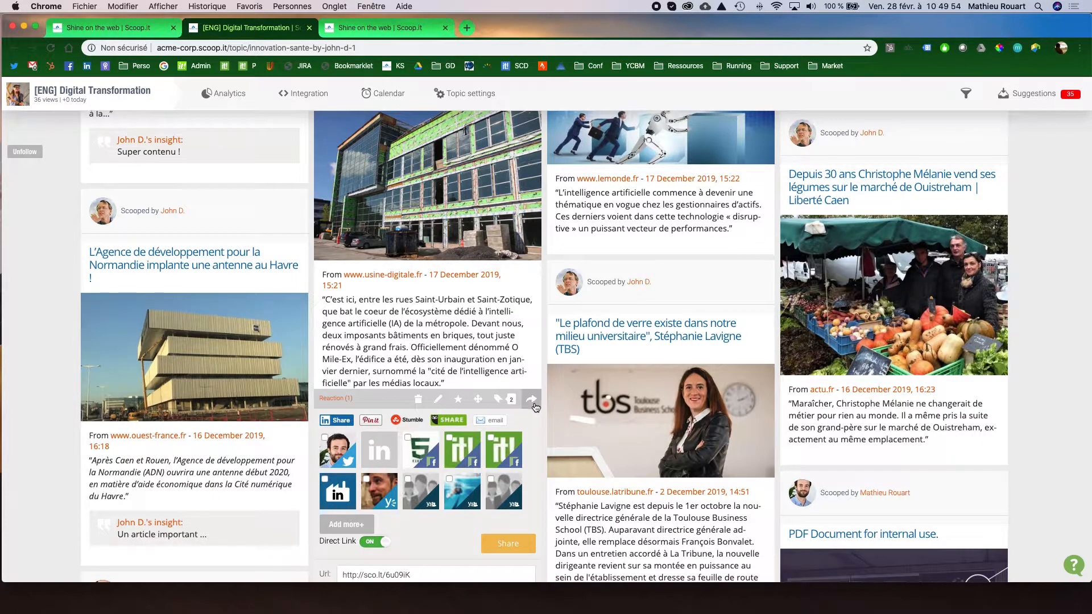
scroll(535, 421, "down", 1)
scroll(398, 444, "down", 1)
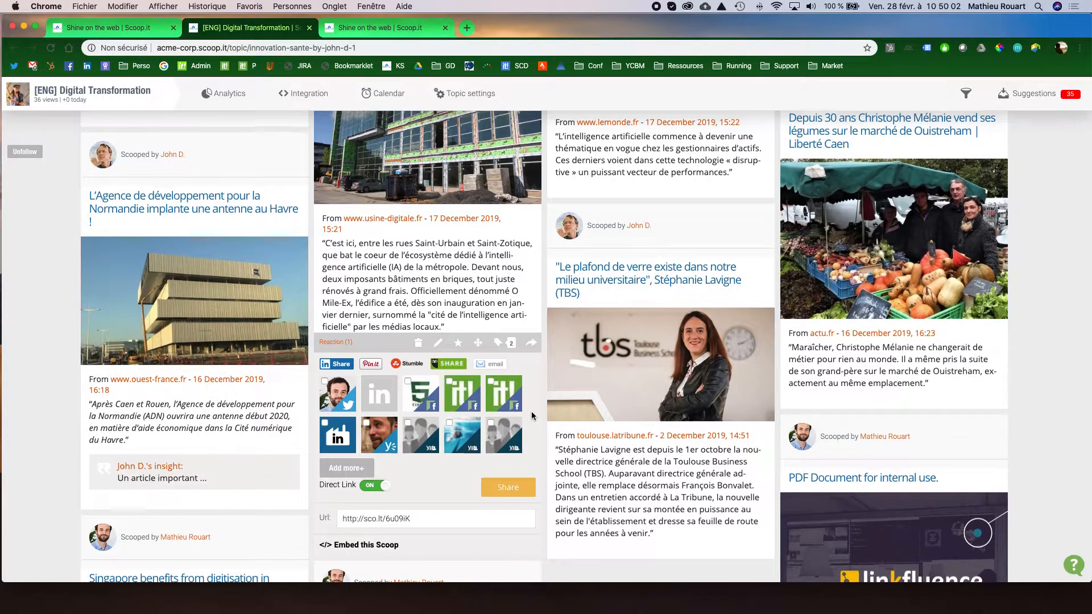
scroll(512, 426, "up", 1)
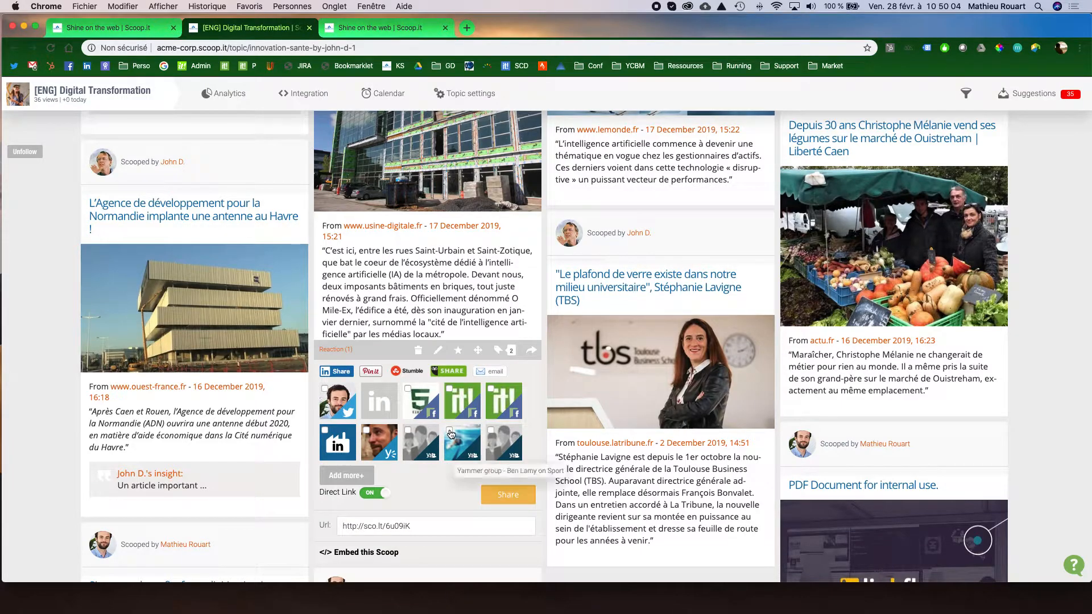
scroll(337, 420, "up", 15)
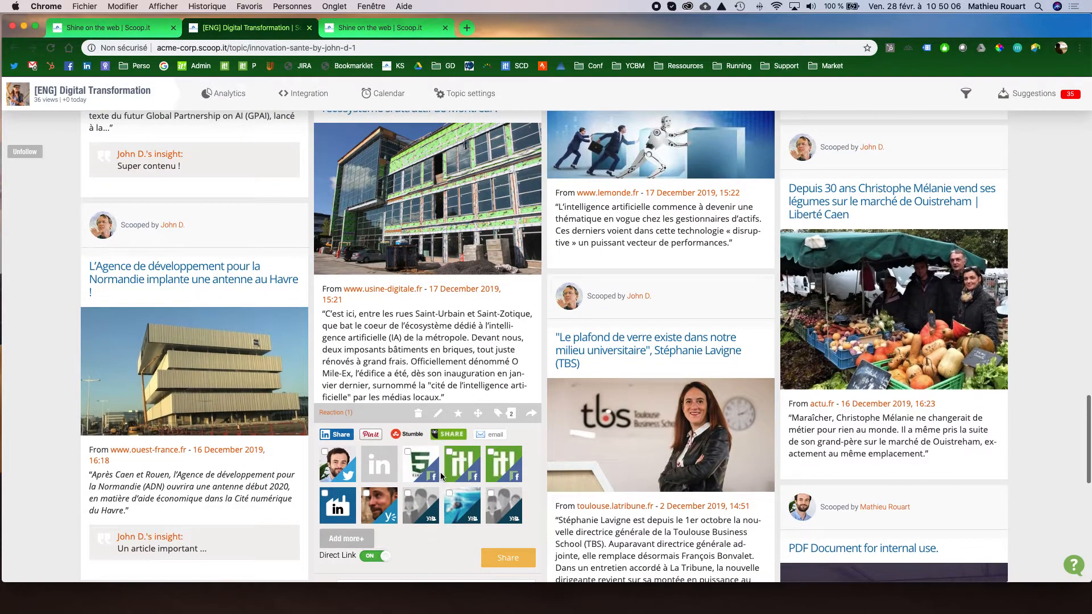
Review the privacy modes and authorized curators in the Digital Transformation topic's settings, and return to the topic page.
scroll(443, 474, "up", 15)
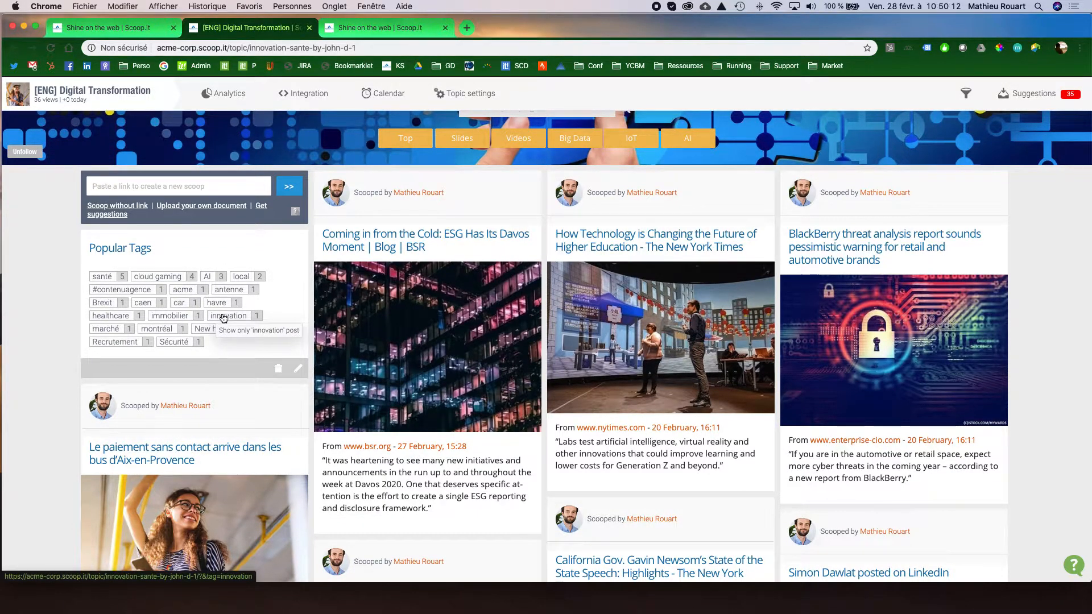
scroll(226, 318, "up", 3)
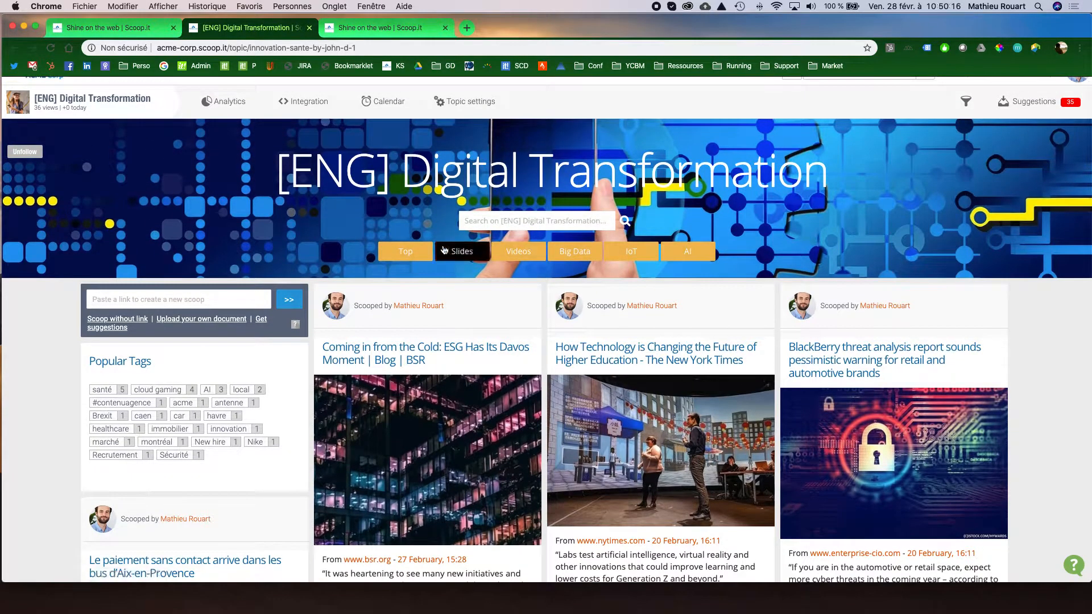
scroll(532, 314, "up", 1)
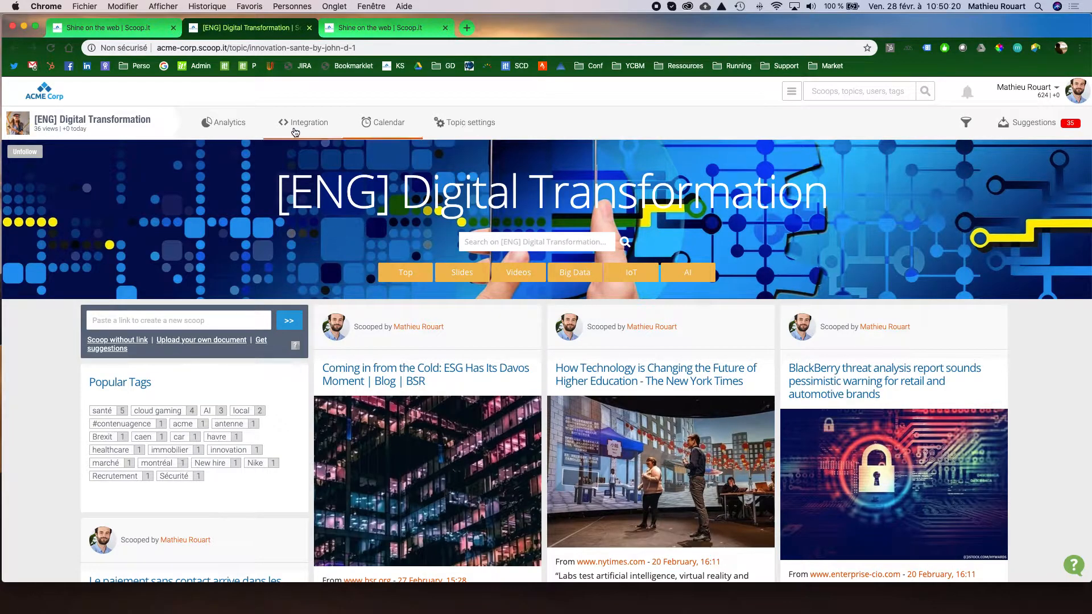
left_click(470, 128)
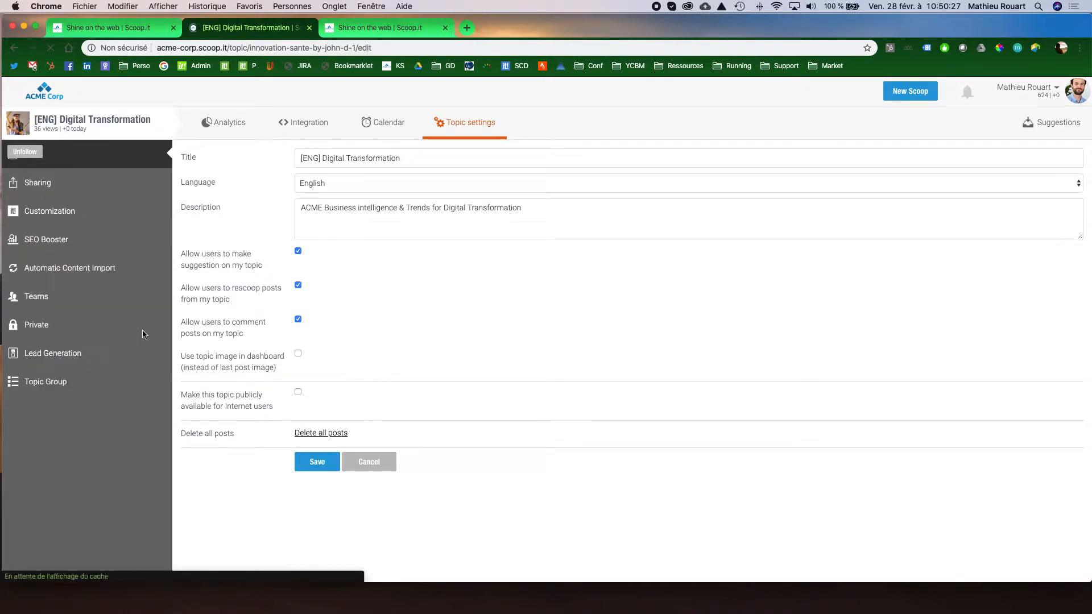
left_click(73, 329)
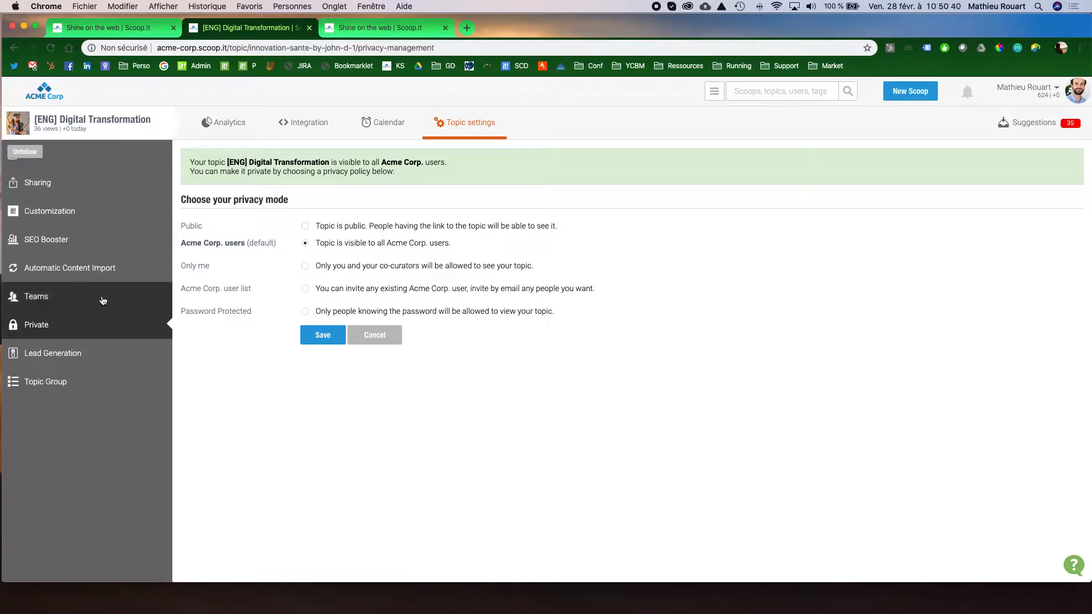
left_click(75, 299)
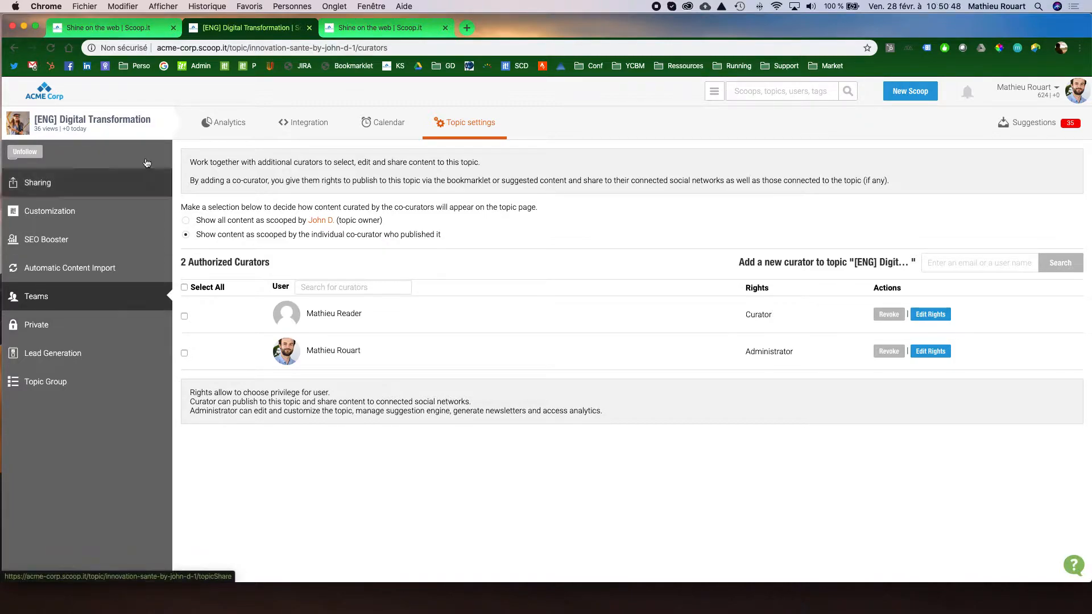
left_click(136, 123)
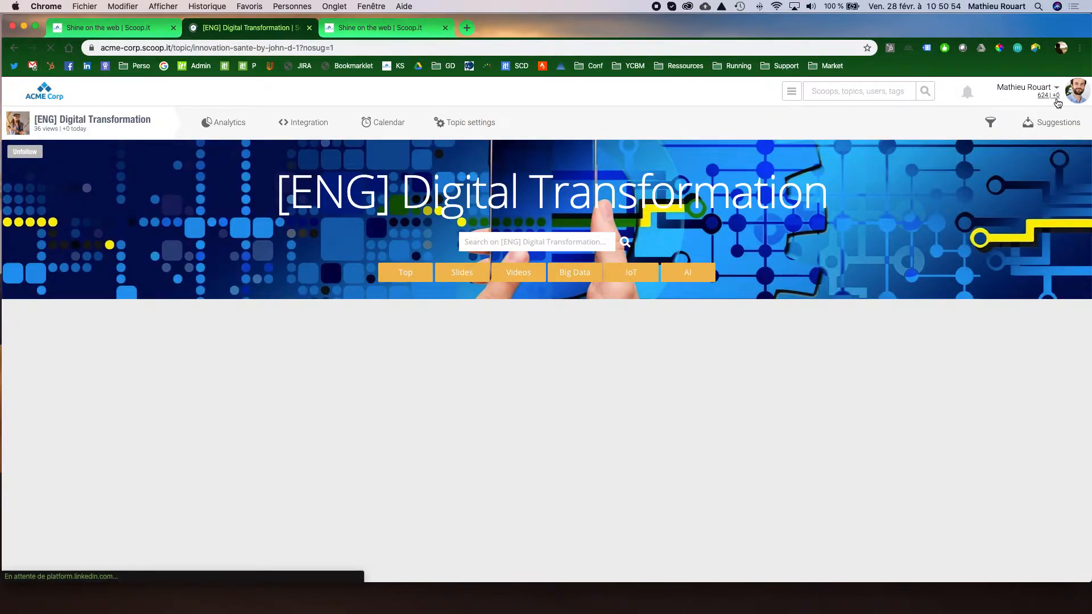
Open My Research Content from the account options in a new browser tab and switch to it.
left_click(1058, 91)
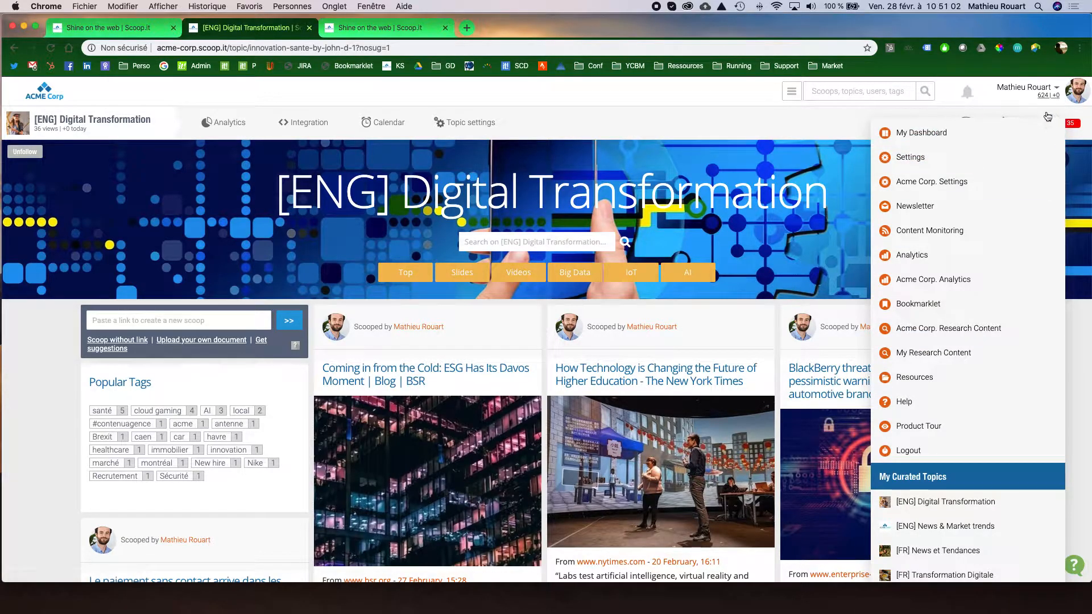
right_click(960, 358)
left_click(944, 360)
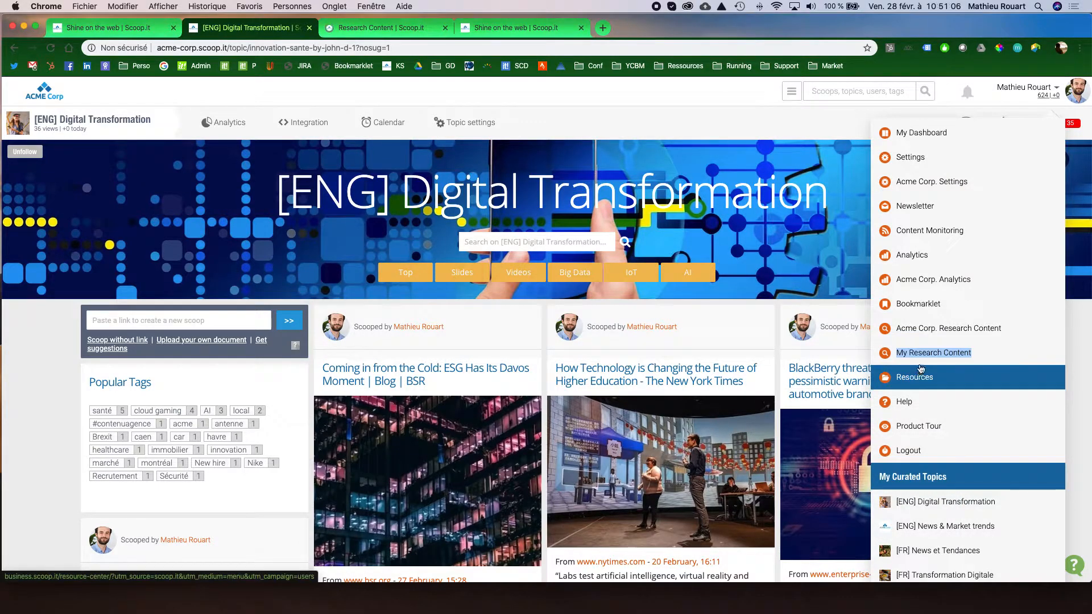
left_click(385, 30)
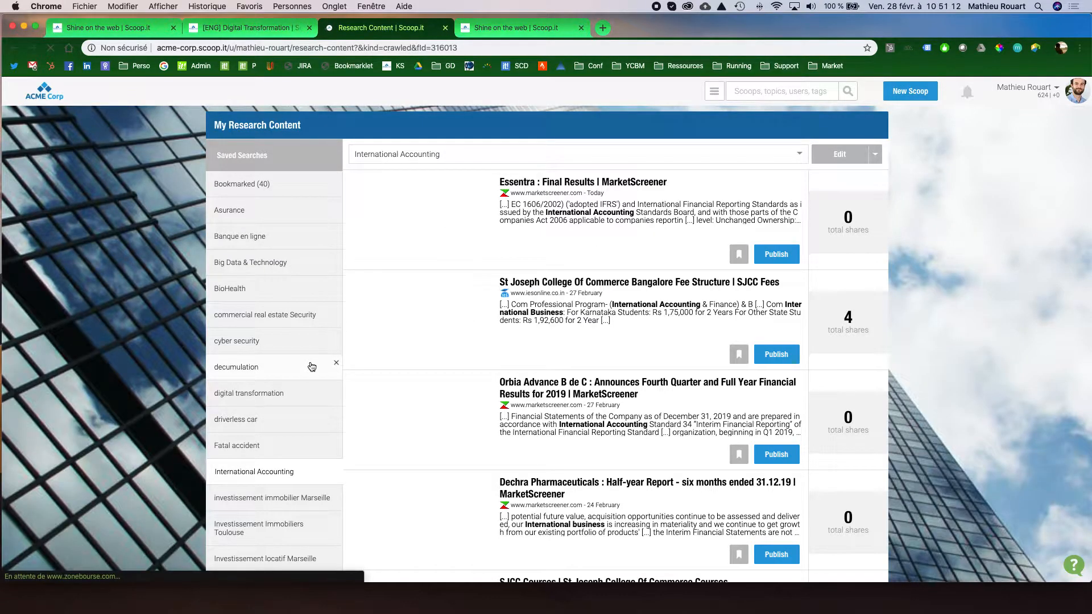
Look through the saved searches and the International Accounting articles in My Research Content.
scroll(312, 363, "down", 3)
scroll(293, 386, "up", 1)
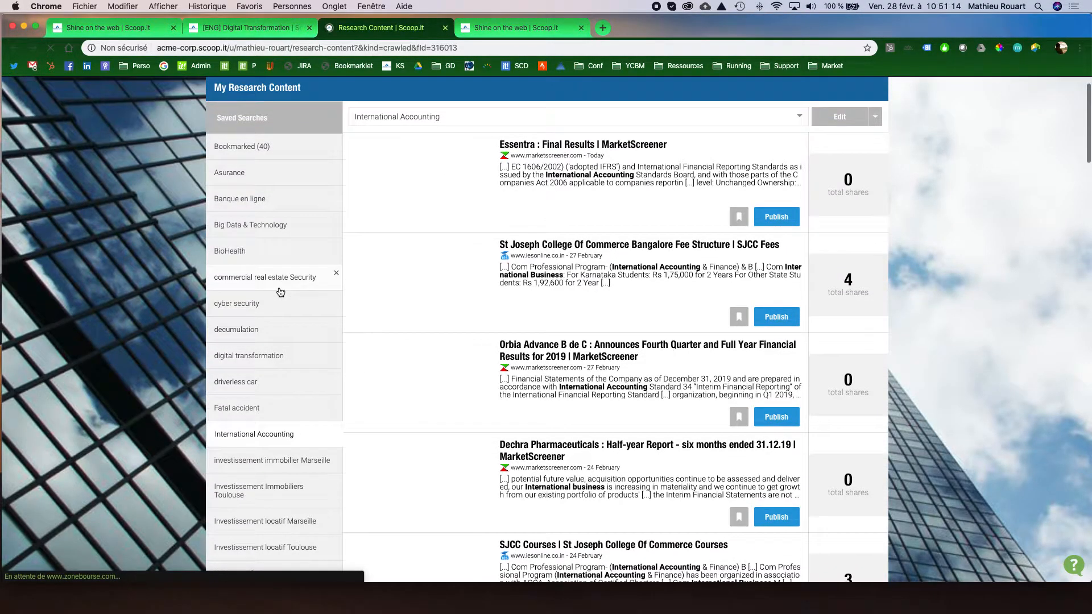
scroll(290, 374, "down", 5)
scroll(280, 295, "down", 2)
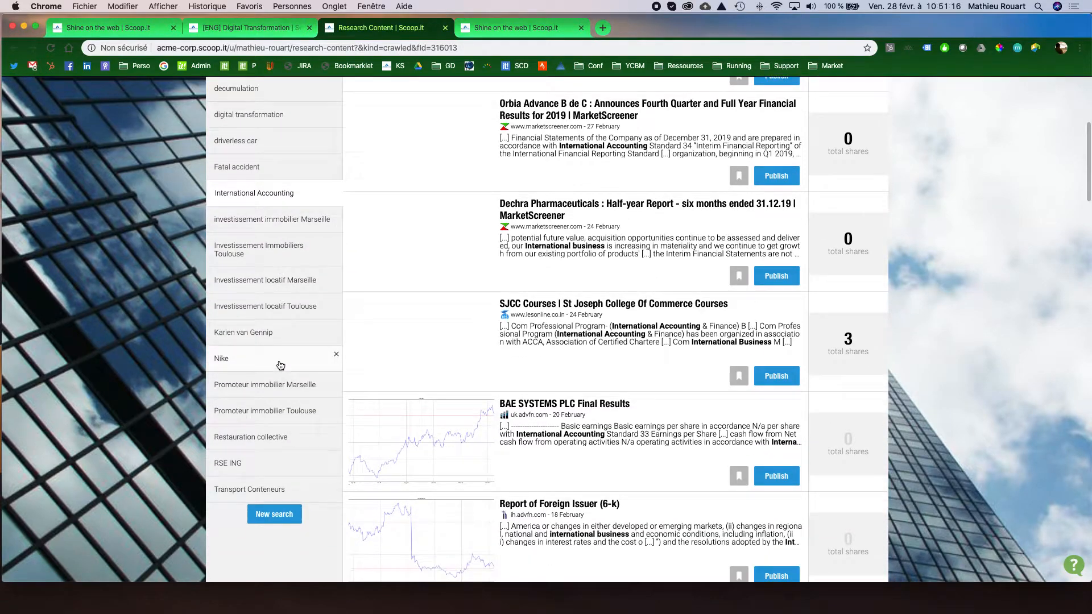
scroll(287, 329, "up", 3)
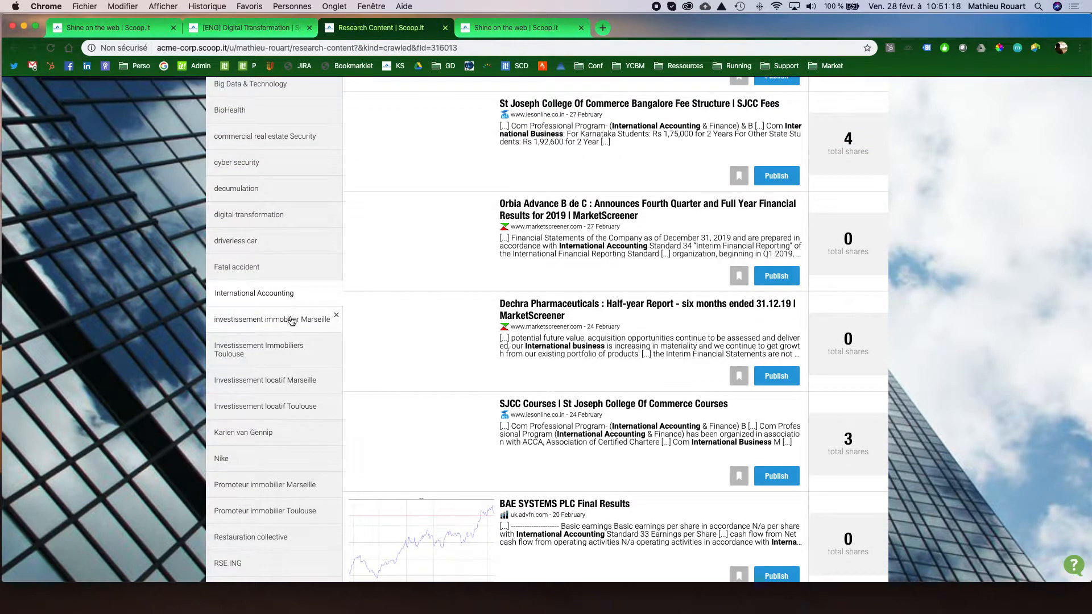
Open the "investissement immobilier Marseille" saved search for editing and examine the phrases in its first condition.
left_click(287, 325)
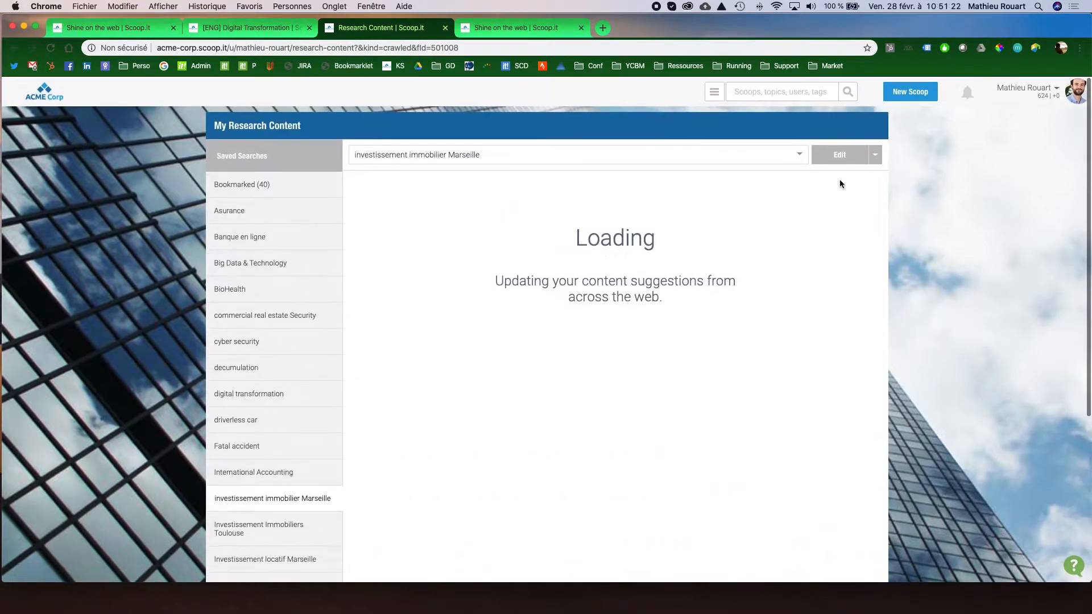
left_click(837, 155)
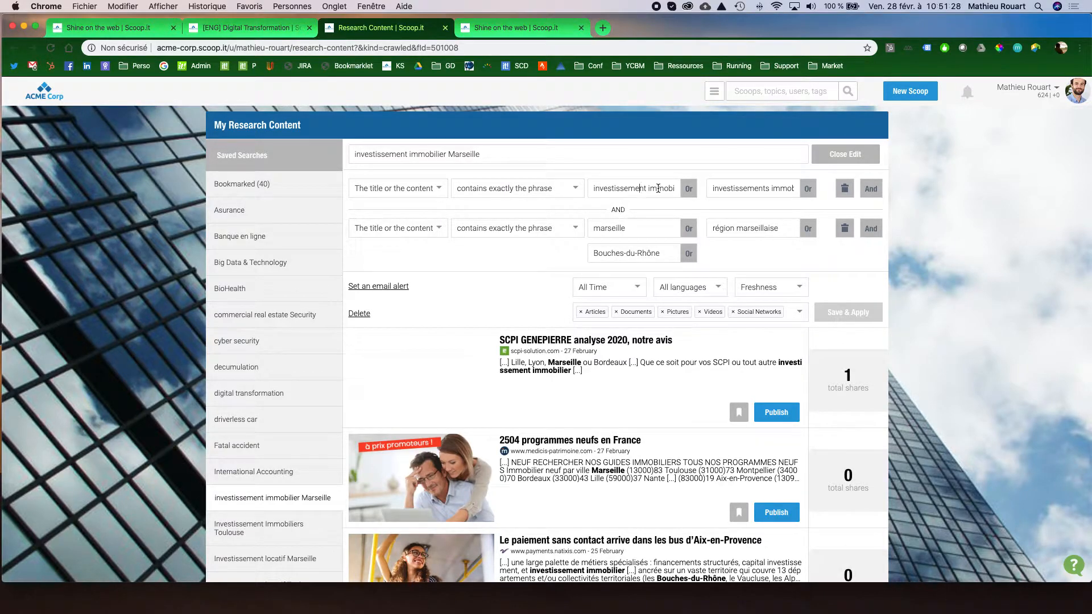
scroll(661, 190, "right", 1)
key("Left")
key("Left")
key("Left")
key("Left")
key("Left")
key("Left")
key("Left")
key("Left")
key("Left")
key("Left")
key("Left")
key("Left")
key("Left")
key("super+Right")
Examine the matching rules, searchable fields and alternative phrases offered in the two existing search conditions.
left_click(569, 186)
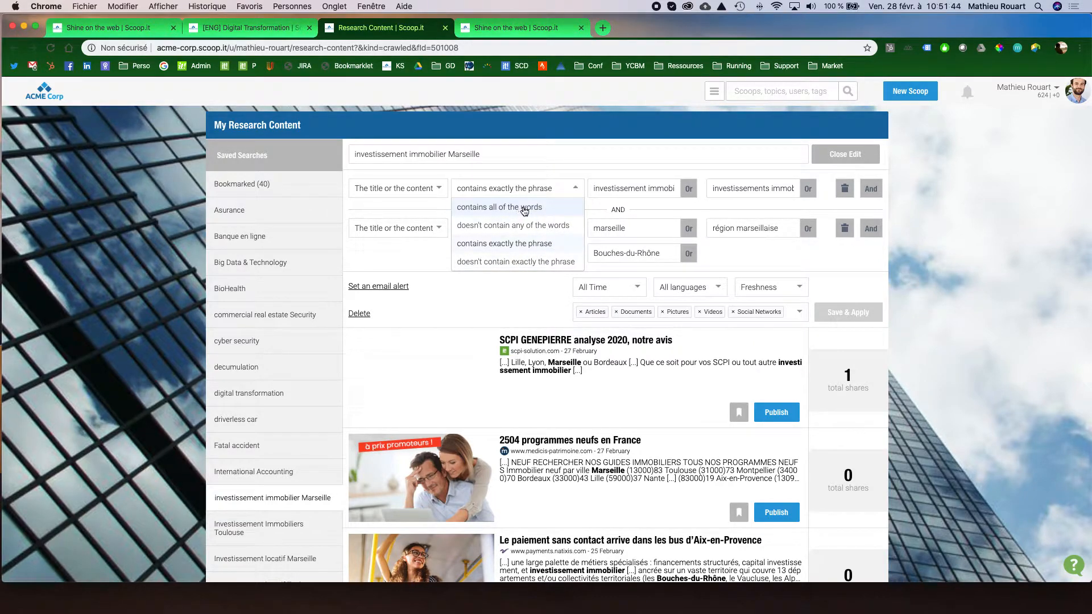
left_click(434, 191)
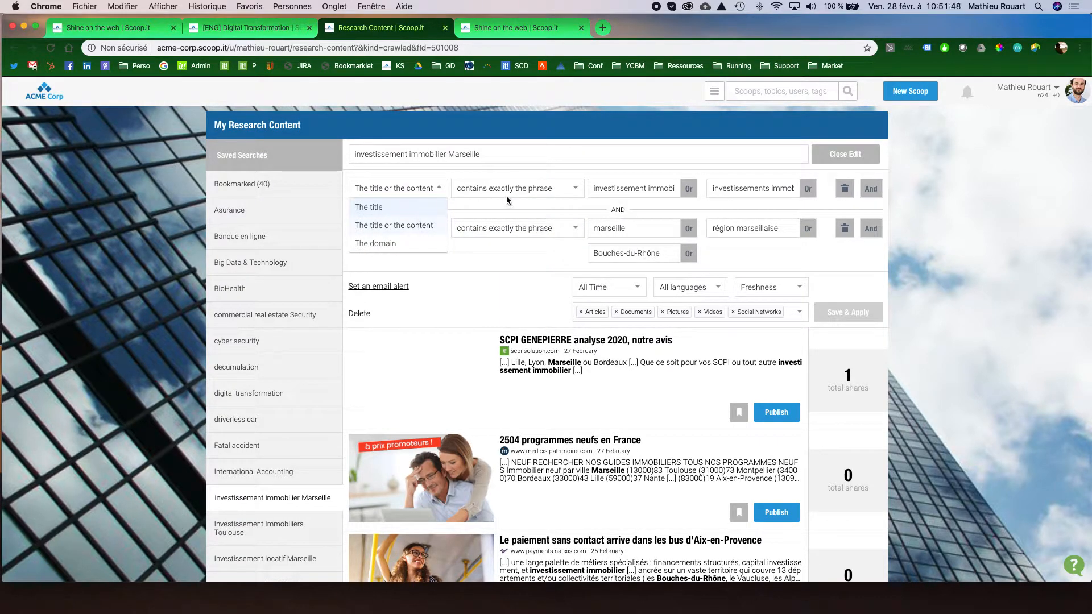
left_click(634, 191)
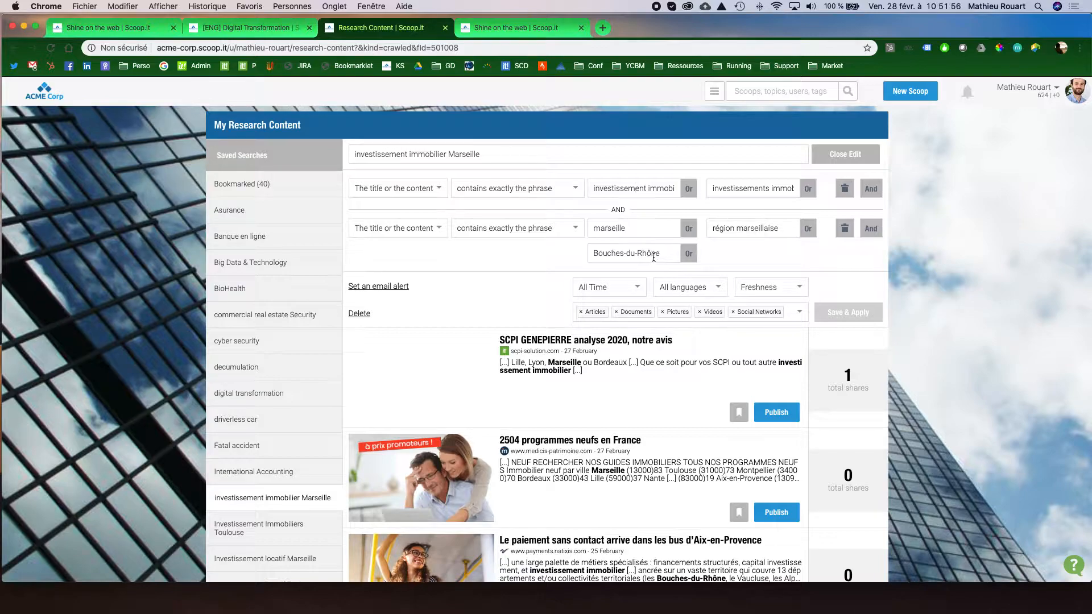
left_click(571, 231)
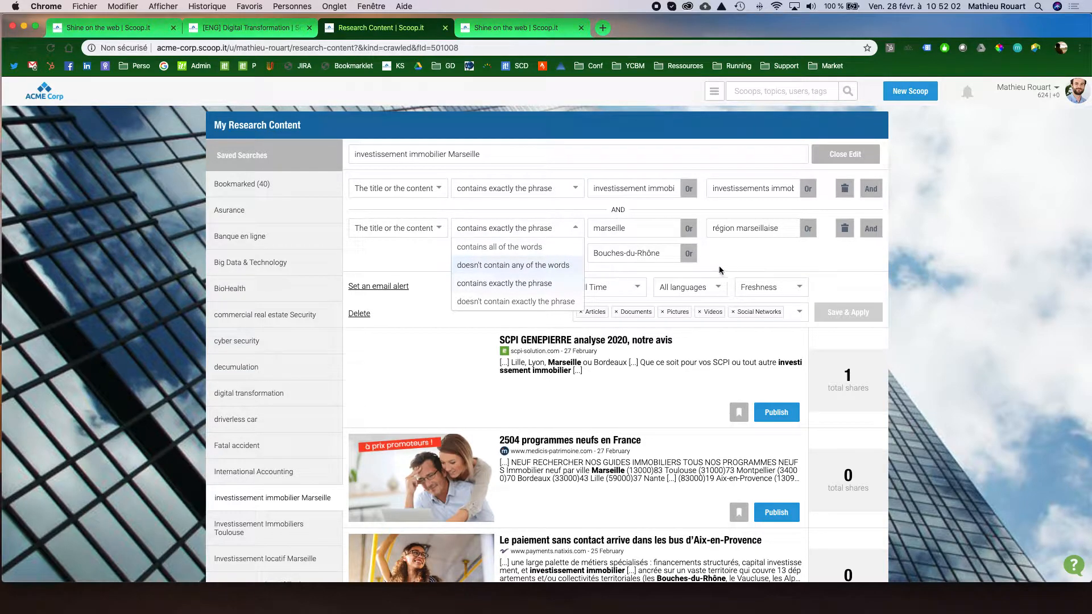
Add a third condition excluding the exact phrase "législation" from the title or content, and limit the search period to 2 months.
left_click(871, 228)
left_click(439, 295)
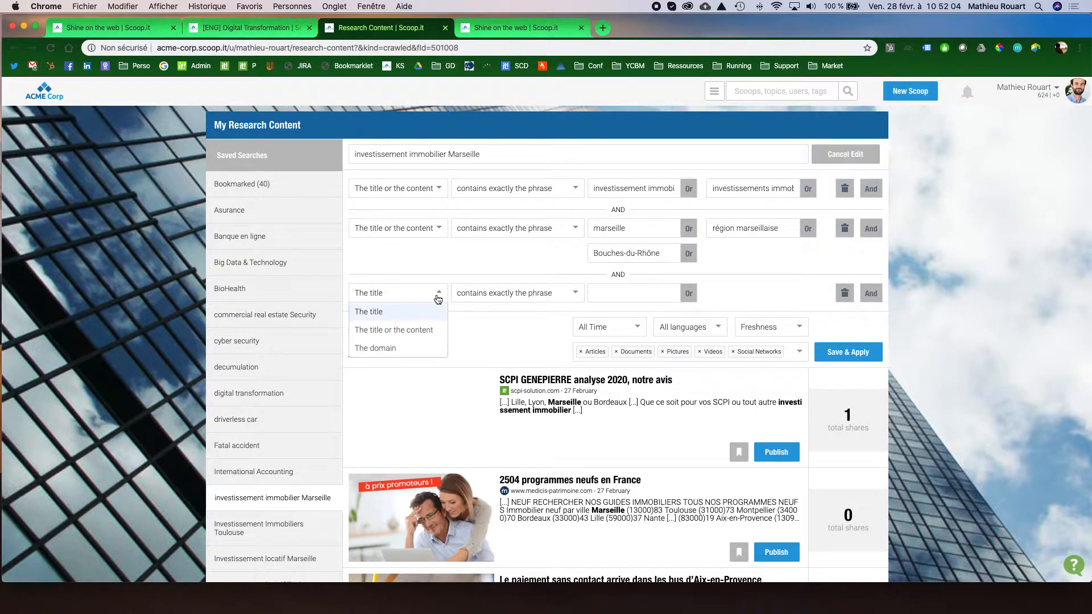
left_click(419, 332)
left_click(520, 294)
left_click(503, 366)
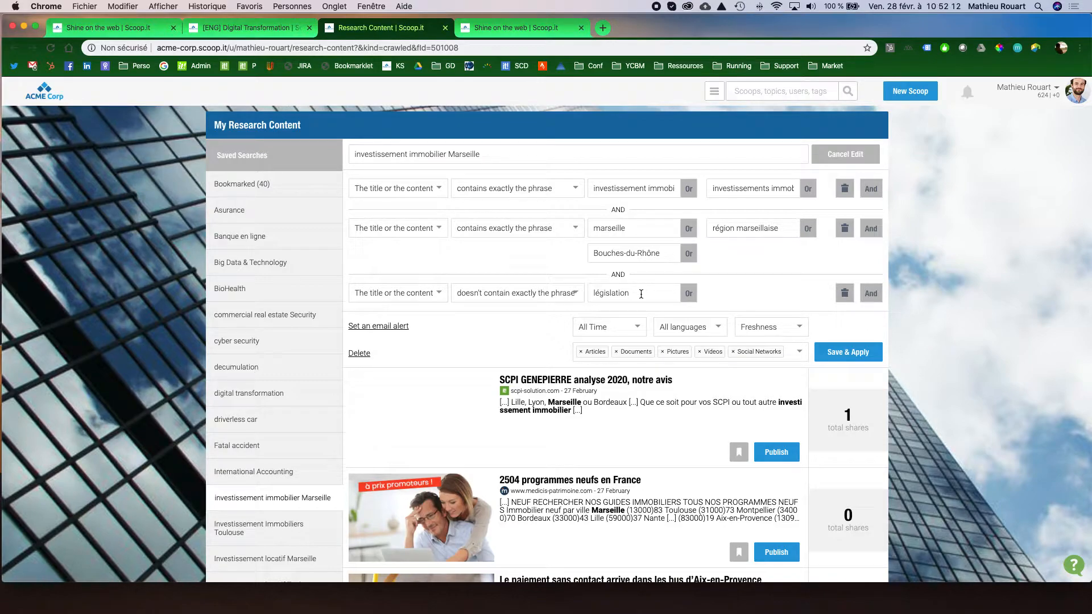
left_click(630, 331)
left_click(604, 350)
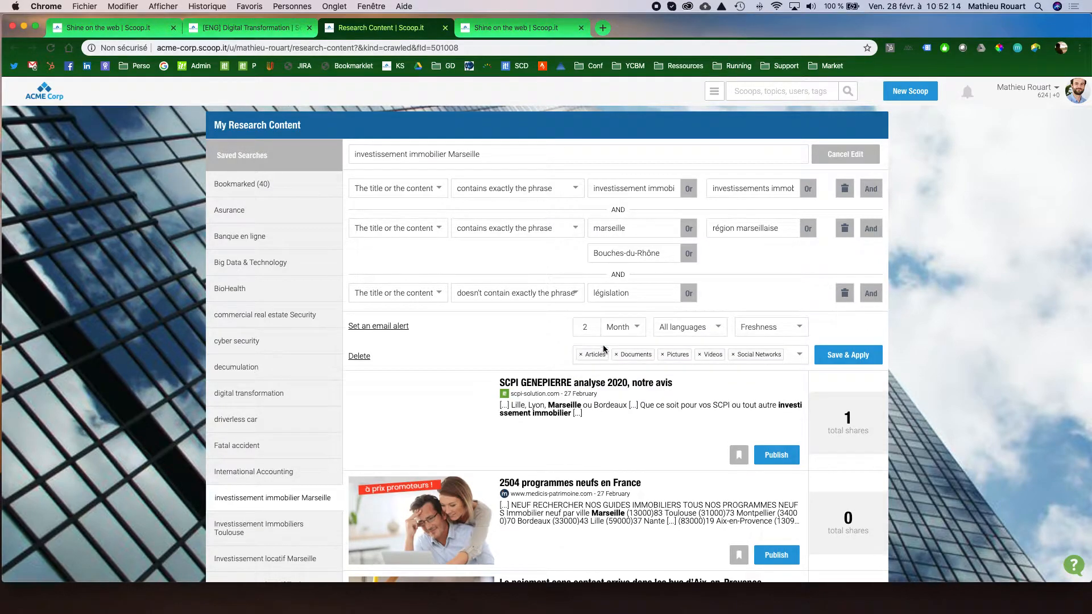
Check the language choices and the email alert frequencies available for the saved search.
left_click(705, 330)
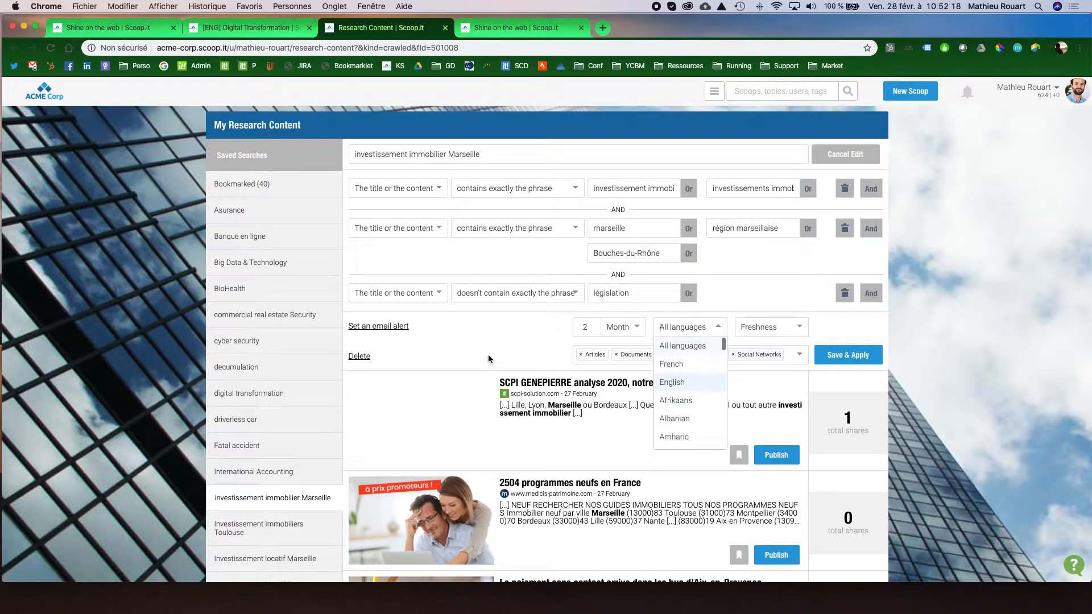
left_click(472, 342)
left_click(391, 327)
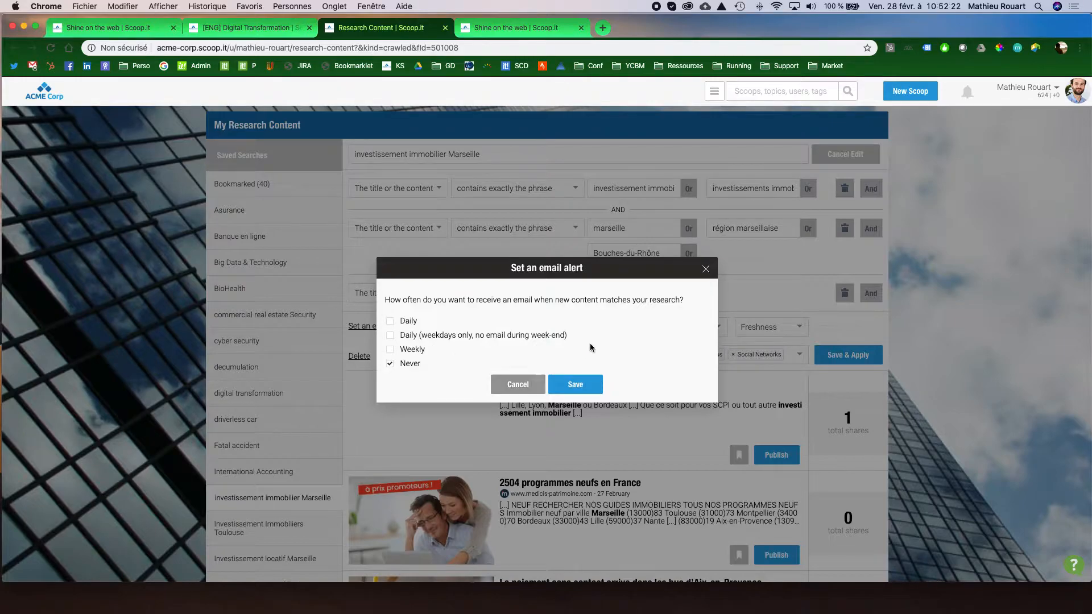
left_click(706, 269)
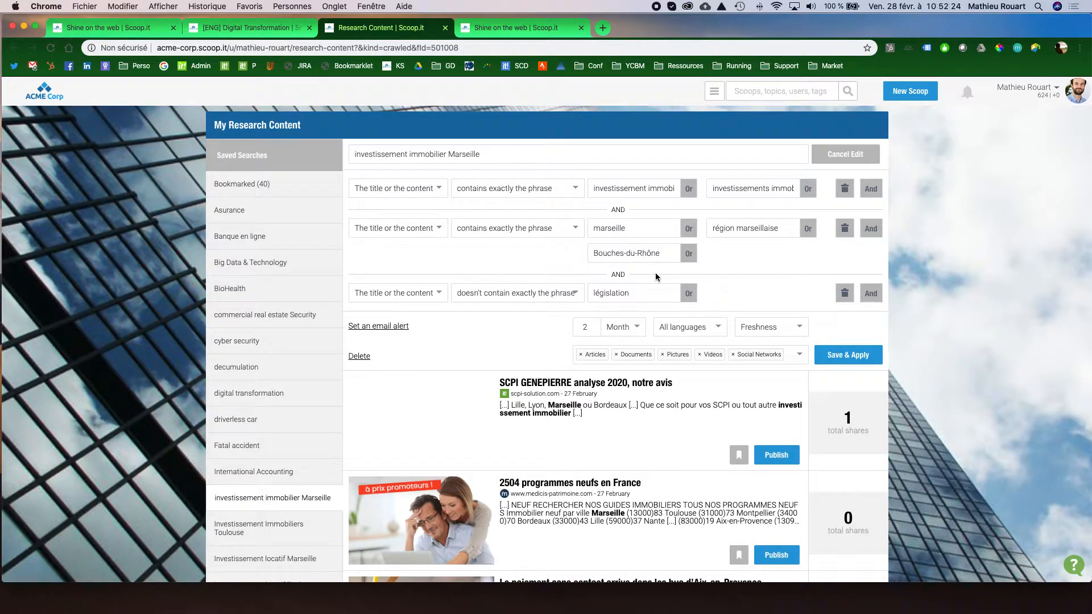
Browse the search results and open the publishing form for "Le paiement sans contact arrive dans les bus d'Aix-en-Provence".
scroll(656, 277, "down", 10)
scroll(658, 277, "down", 15)
scroll(659, 277, "up", 20)
scroll(659, 277, "up", 15)
scroll(657, 275, "down", 8)
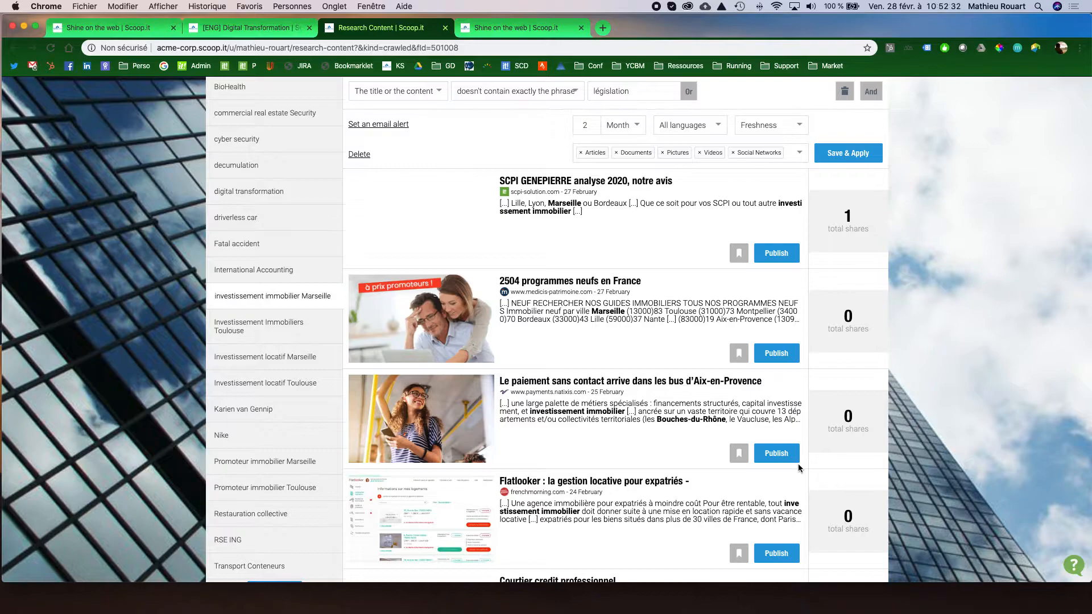
scroll(791, 461, "down", 1)
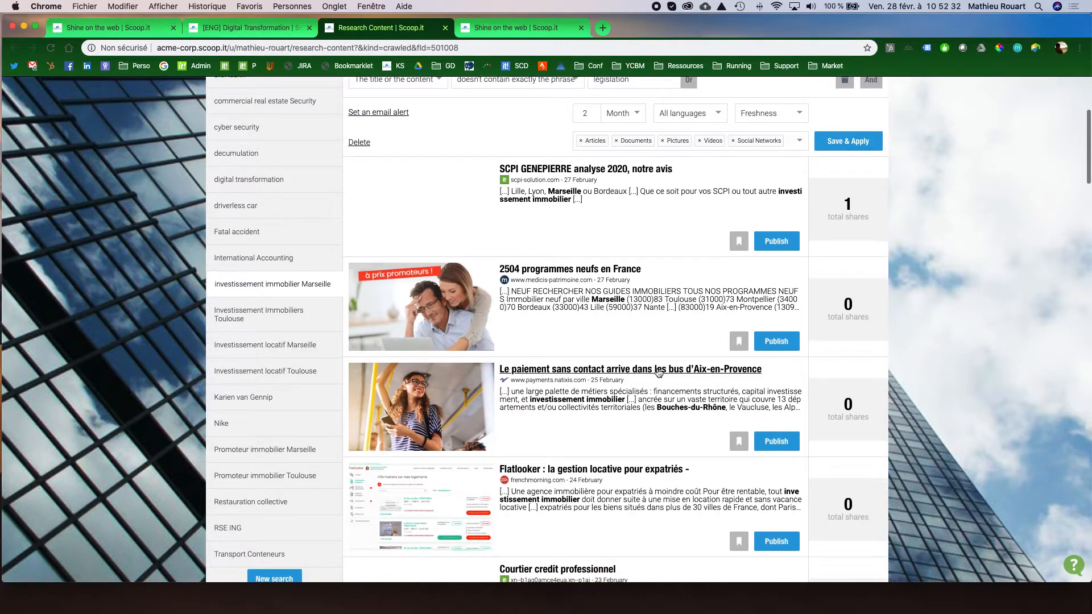
left_click(782, 447)
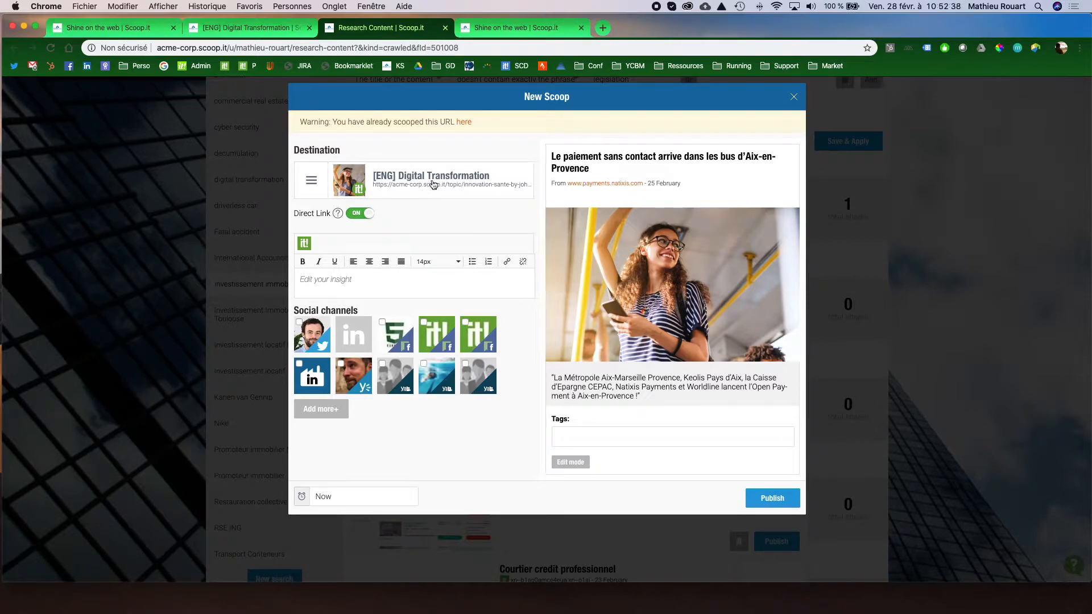
Switch the article preview to edit mode and examine its editable title, image choices, source, excerpt and tags.
left_click(616, 173)
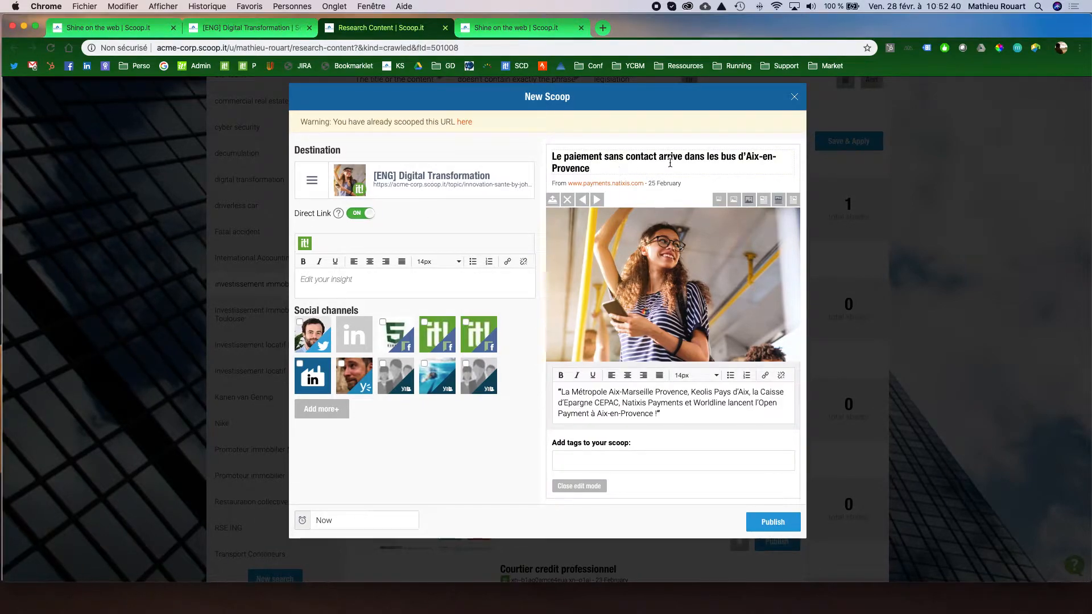
scroll(598, 200, "down", 1)
left_click(596, 198)
left_click(584, 197)
left_click_drag(551, 179, 644, 180)
left_click_drag(660, 411, 555, 389)
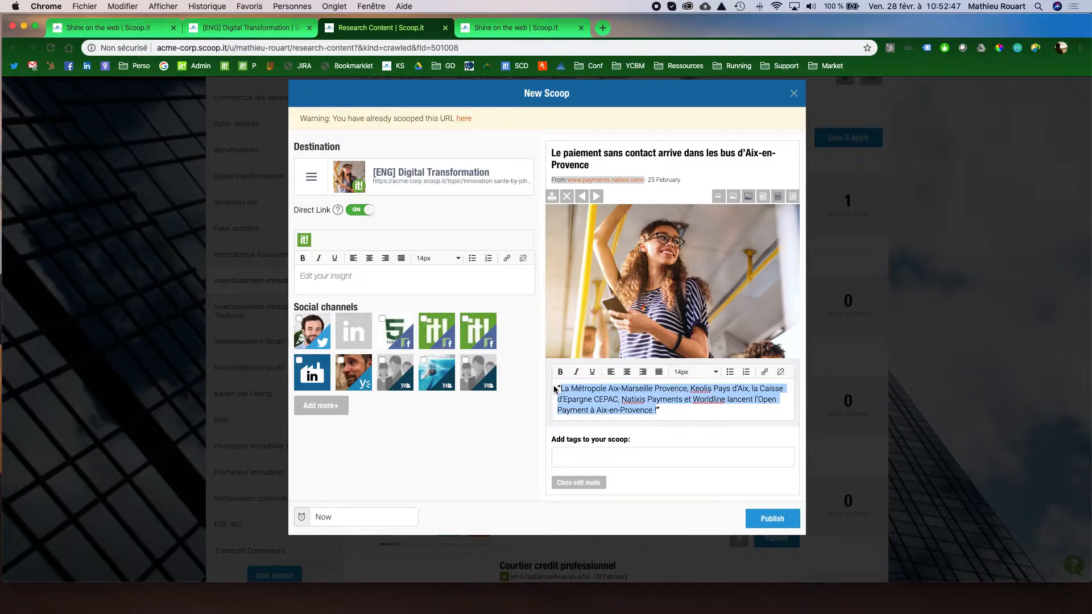
left_click(602, 459)
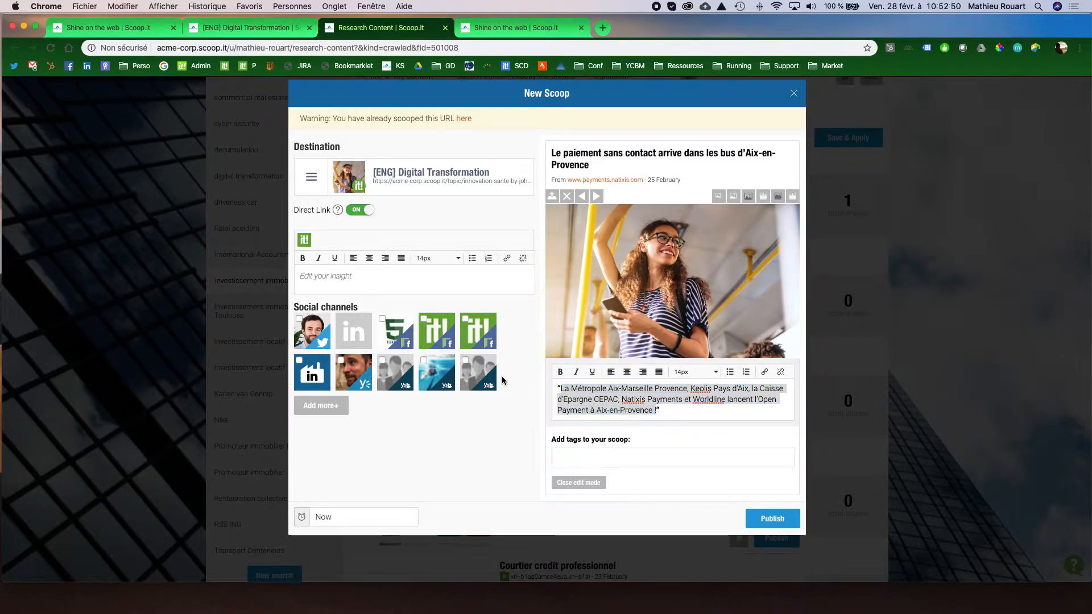
Review the available destination topics and enter the insight "Avis expert sur le sujet...." for the article.
left_click(408, 187)
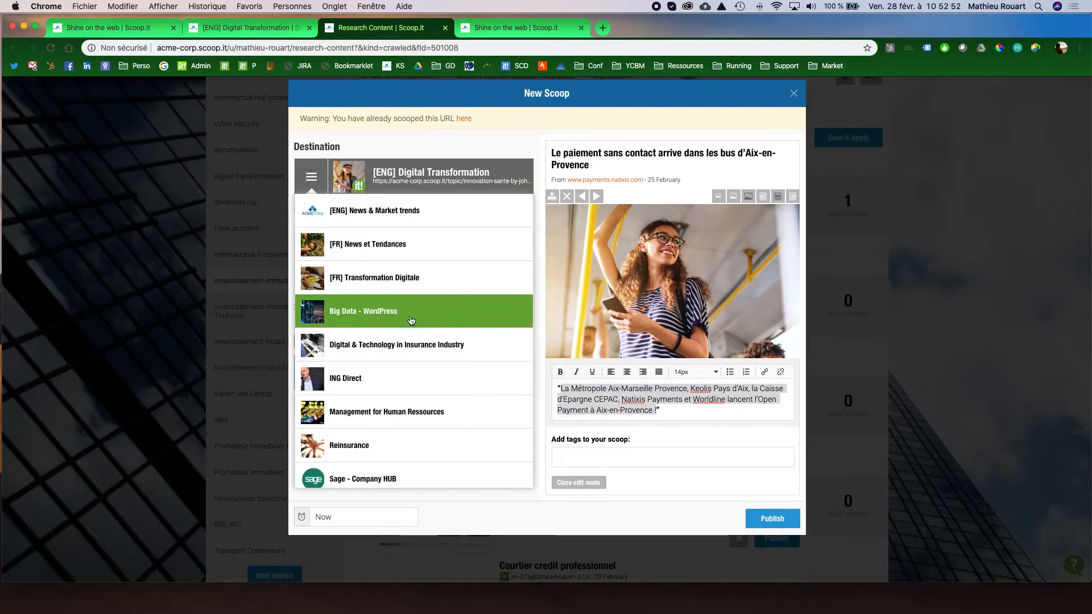
left_click(444, 173)
left_click(391, 274)
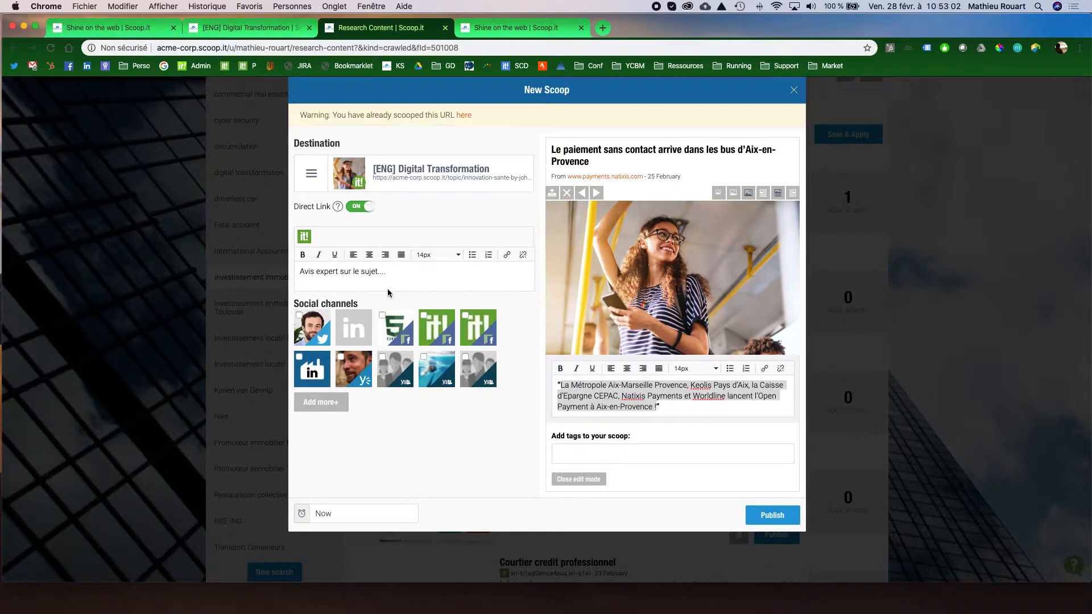
Select the Twitter, LinkedIn company and Yammer channels to preview their share messages, and deselect all three again.
left_click(315, 353)
left_click(312, 330)
left_click(359, 376)
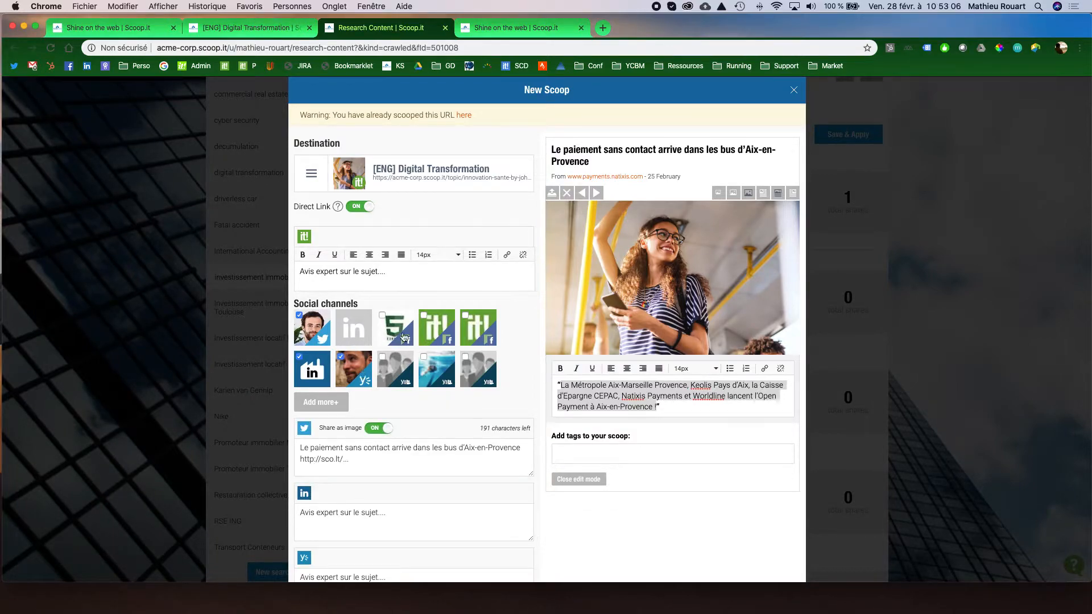
left_click(341, 366)
left_click(310, 348)
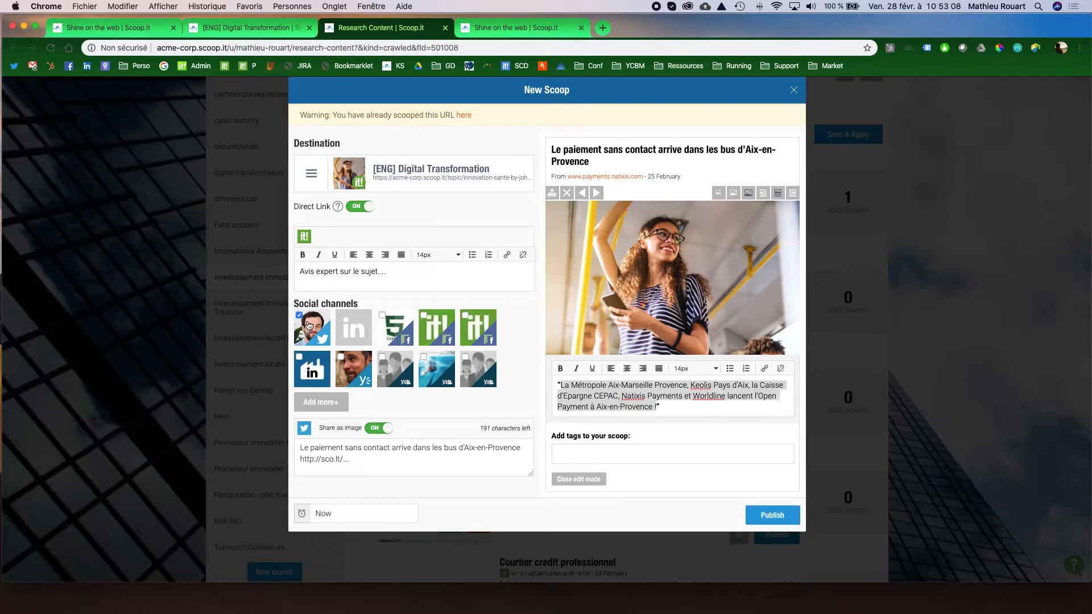
left_click(311, 328)
Check the publication scheduling option and close the New Scoop form without publishing.
scroll(327, 335, "down", 2)
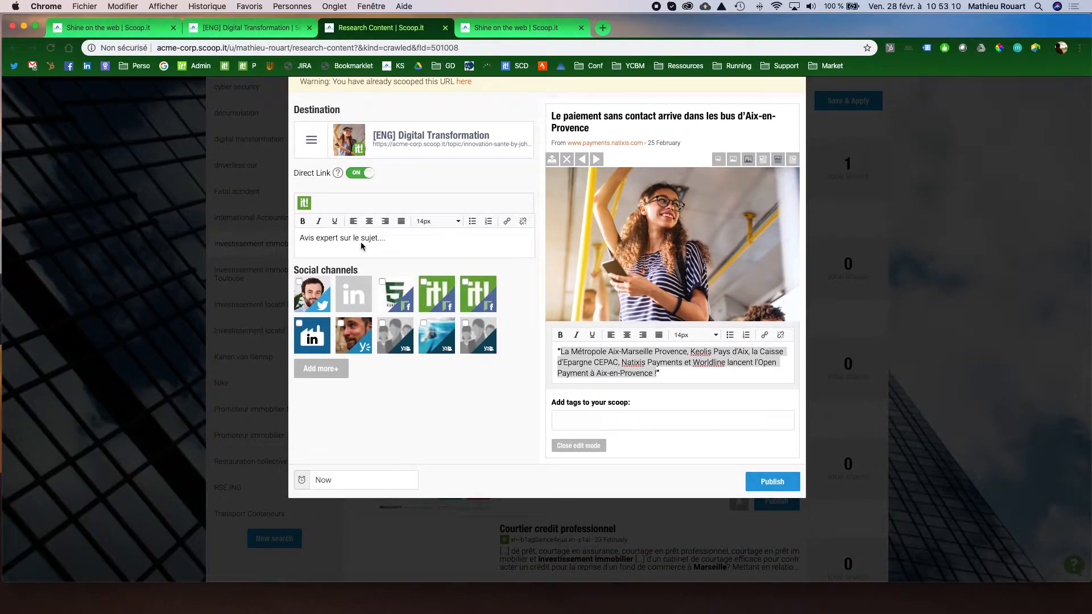
scroll(375, 367, "up", 2)
scroll(387, 455, "down", 1)
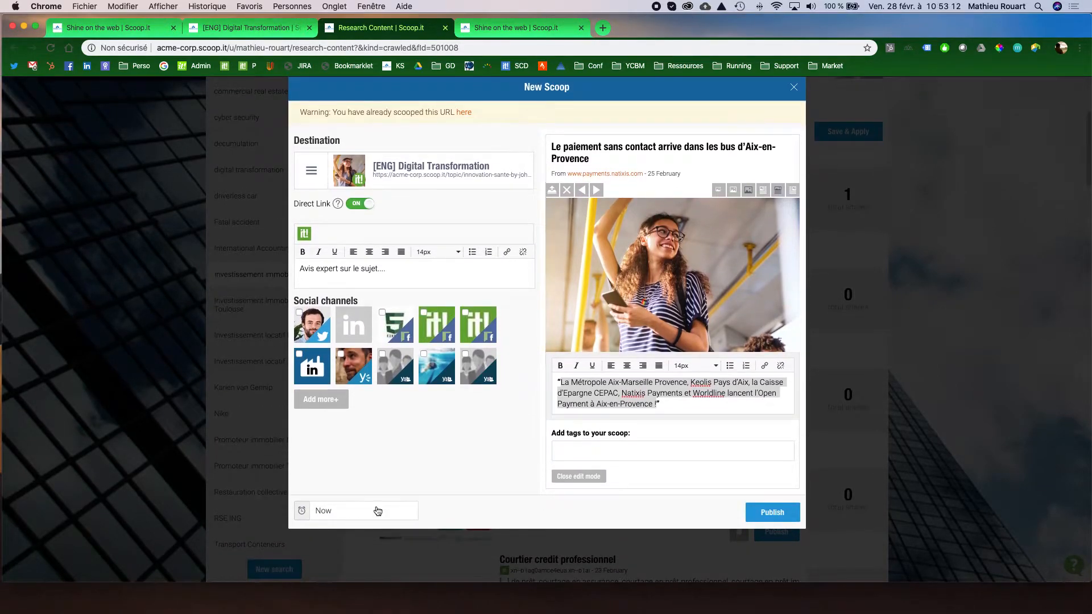
left_click(377, 510)
left_click(464, 516)
scroll(435, 452, "up", 1)
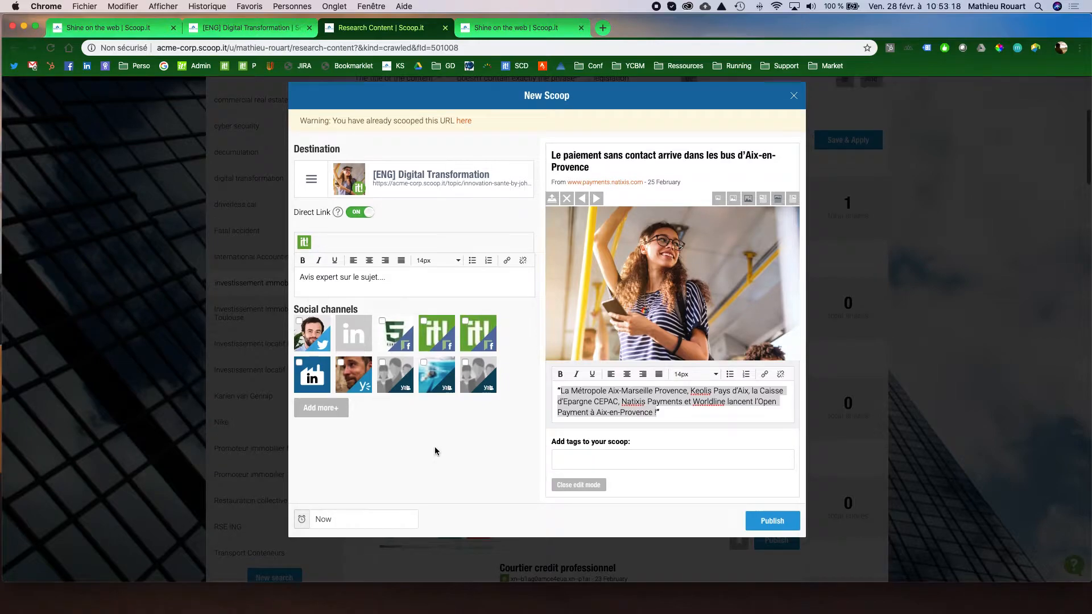
left_click(794, 126)
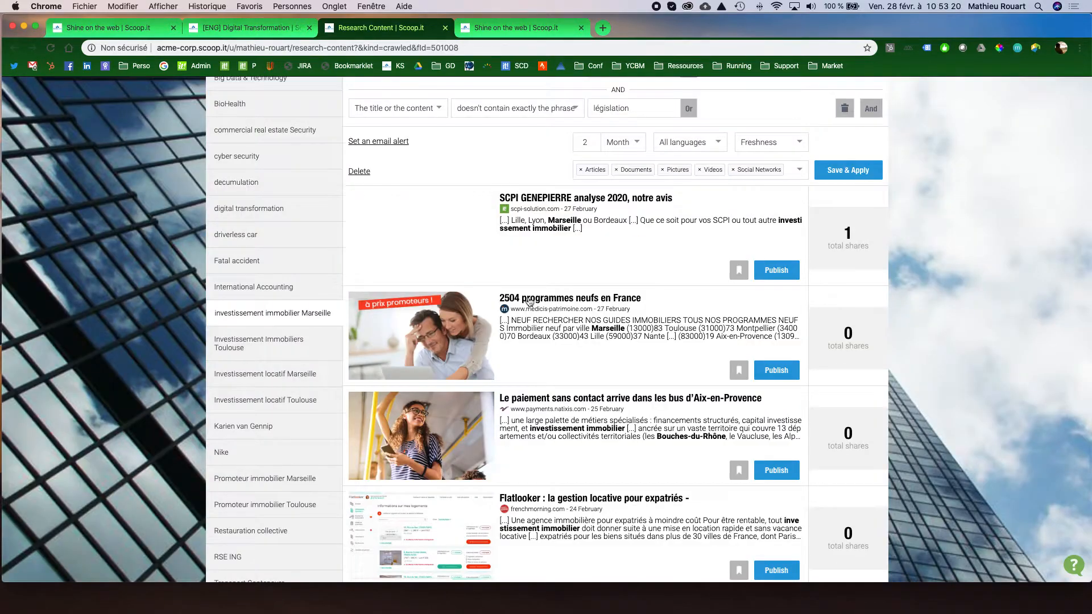
Open Content Monitoring from the account options in a new browser tab and switch to it.
scroll(538, 297, "up", 1)
scroll(296, 329, "up", 4)
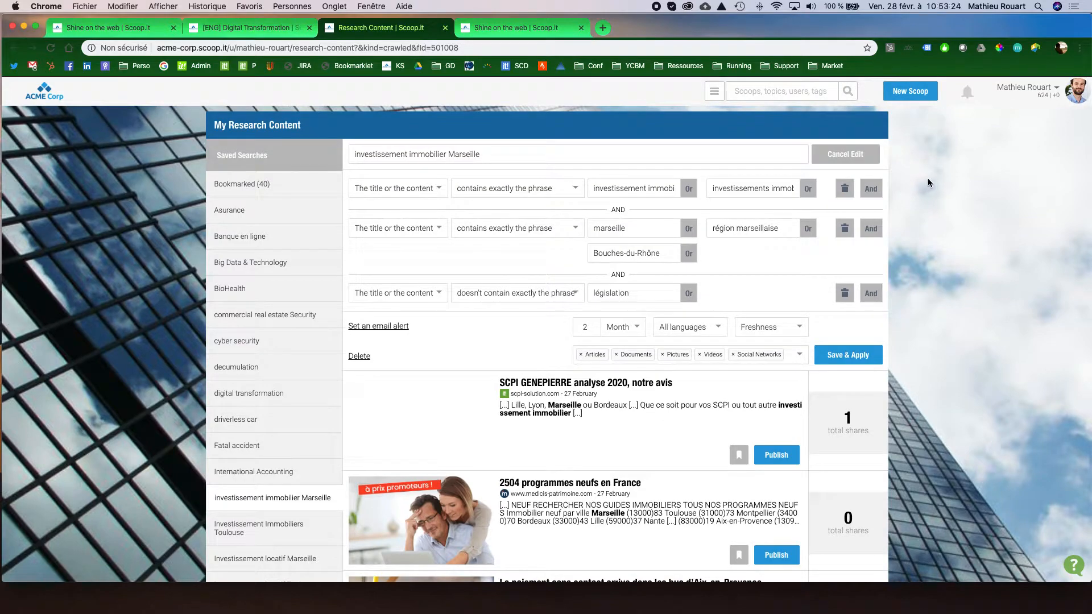
left_click(1057, 90)
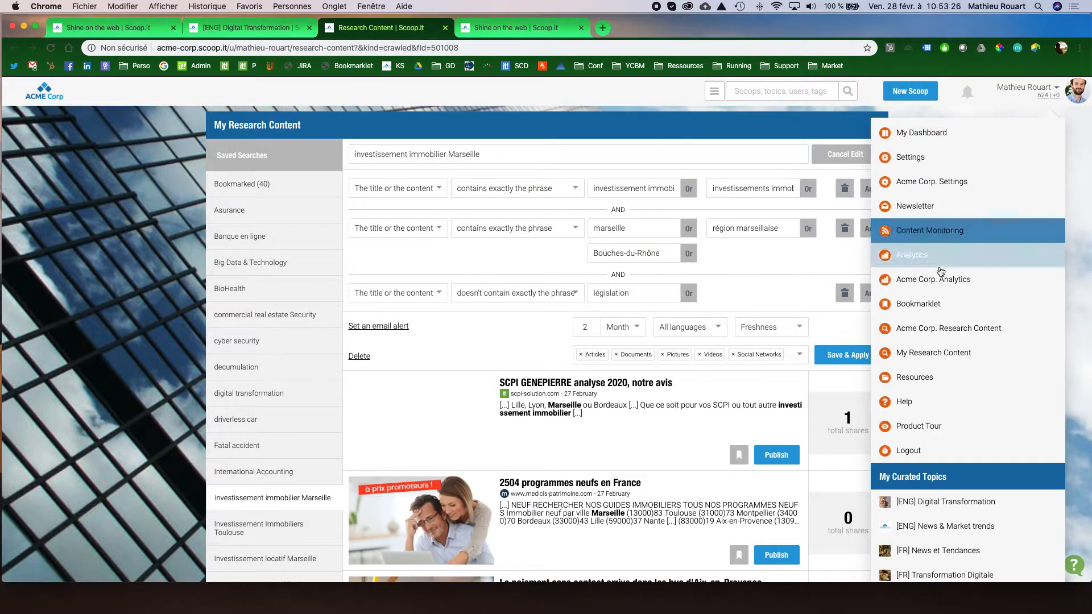
right_click(947, 237)
left_click(944, 238)
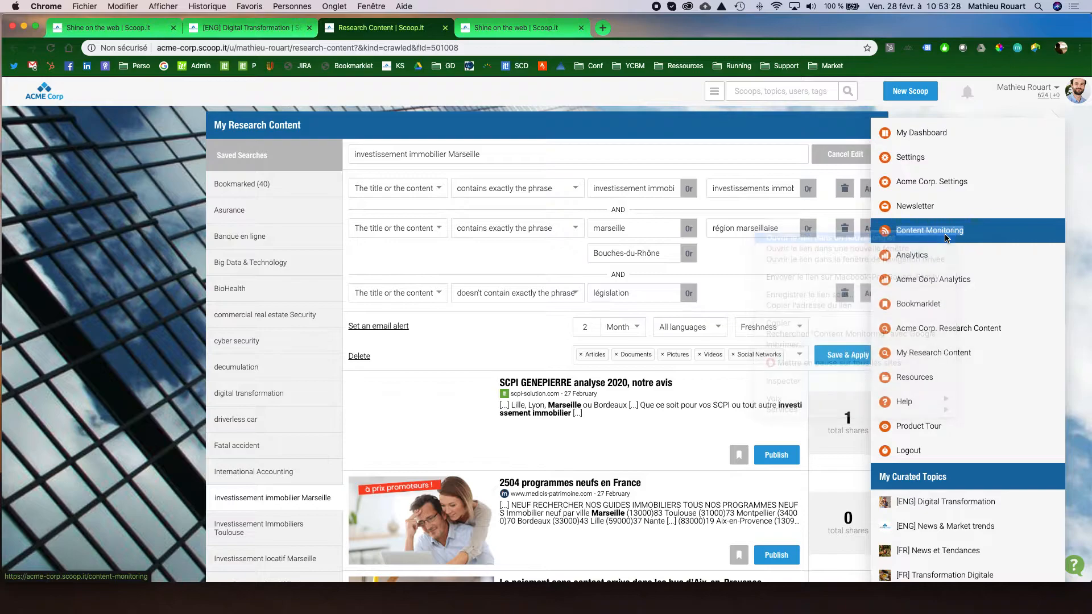
left_click(514, 30)
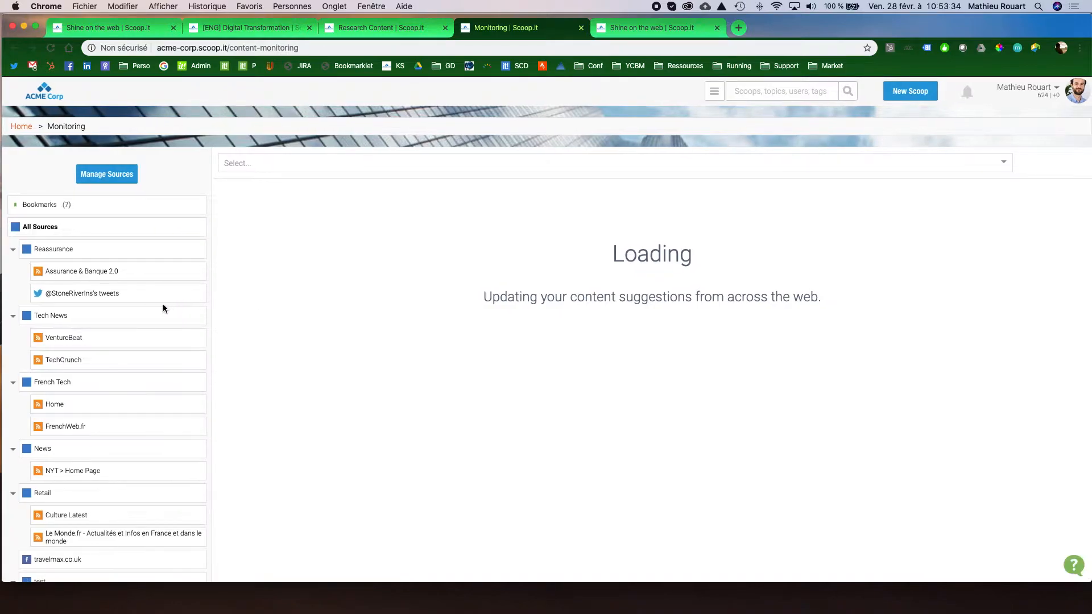
Look through the monitored sources and their groups, and open the source management page.
scroll(168, 307, "down", 3)
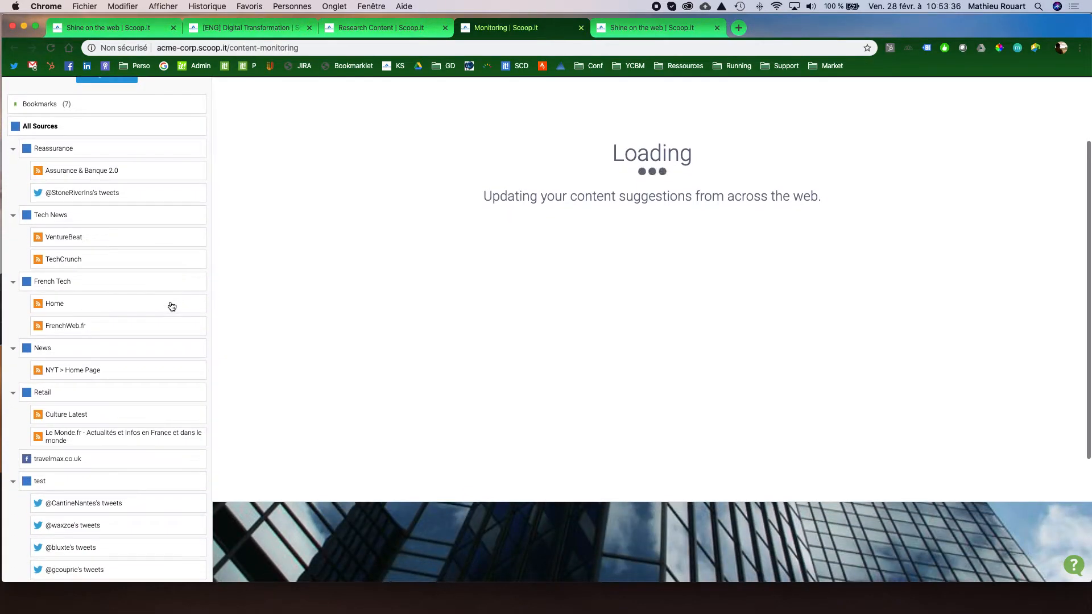
scroll(171, 308, "down", 1)
scroll(171, 307, "up", 5)
left_click(126, 177)
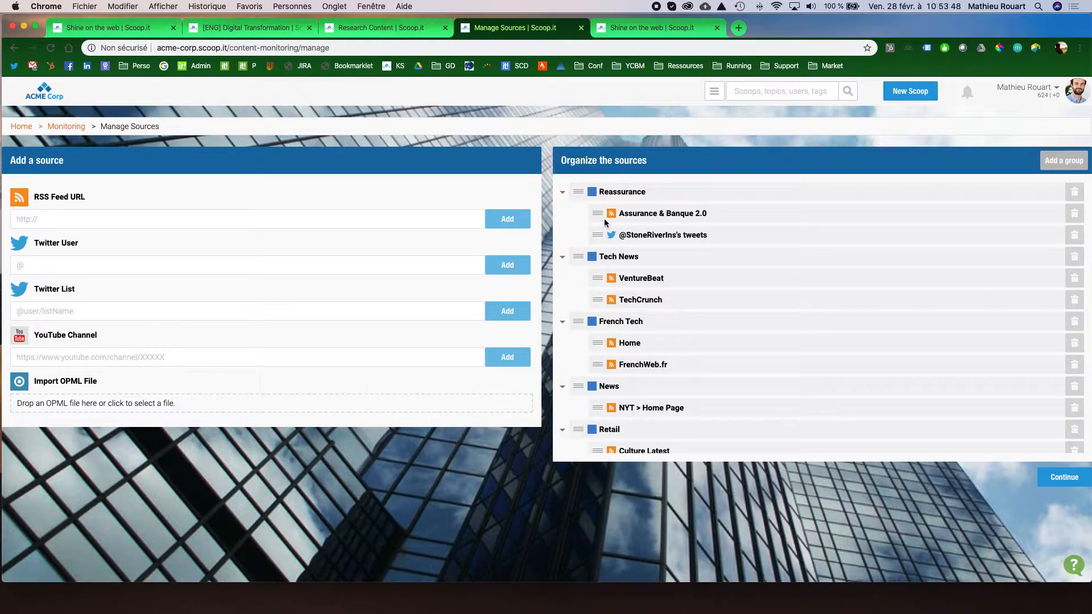
Examine the editable source groups such as Reassurance, Tech News and French Tech, and return to the Monitoring page.
left_click(617, 192)
left_click(616, 256)
left_click(622, 322)
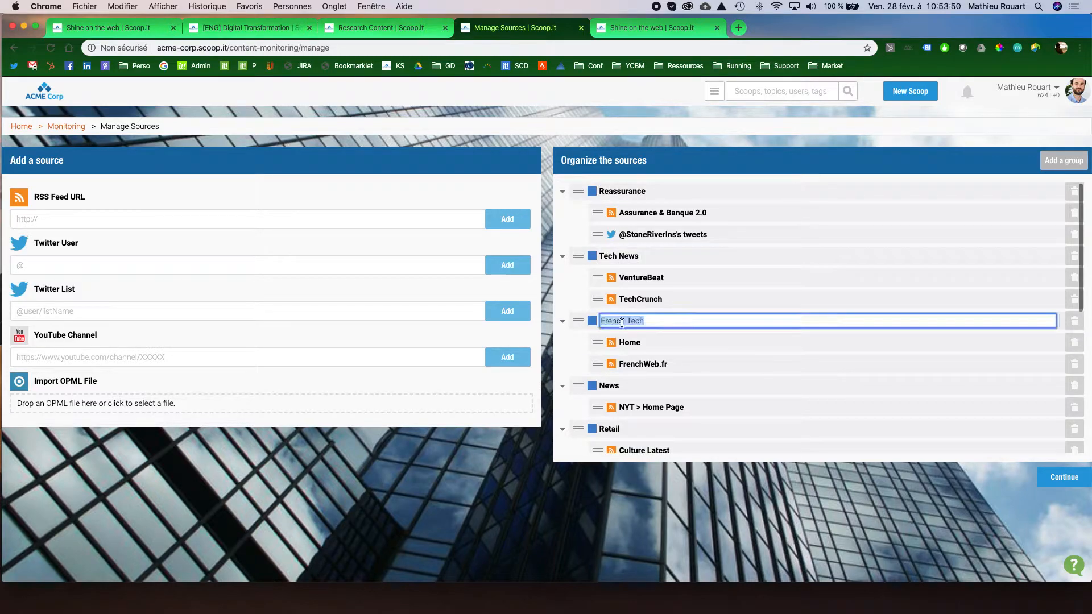
scroll(656, 321, "down", 5)
scroll(656, 322, "up", 5)
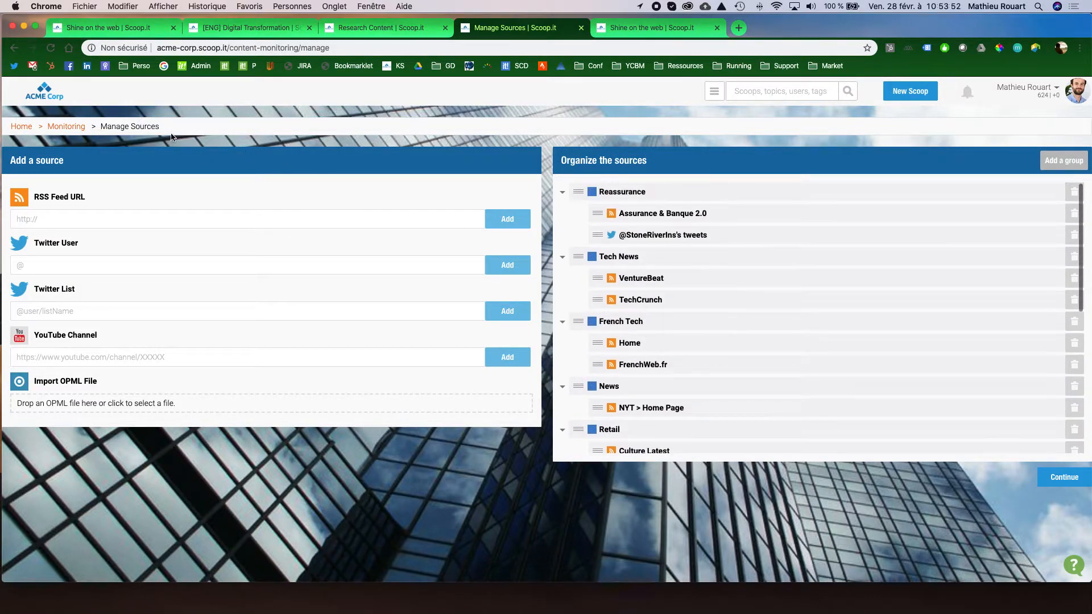
left_click(66, 126)
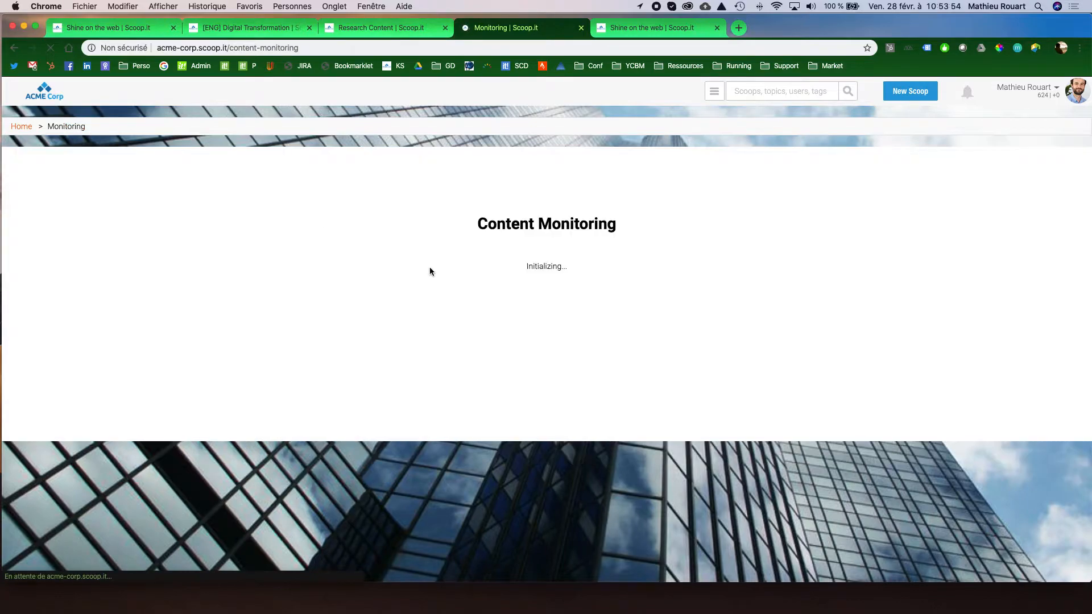
Show the Le Monde.fr articles from the Retail group and check the filters available for monitored content.
scroll(188, 362, "down", 2)
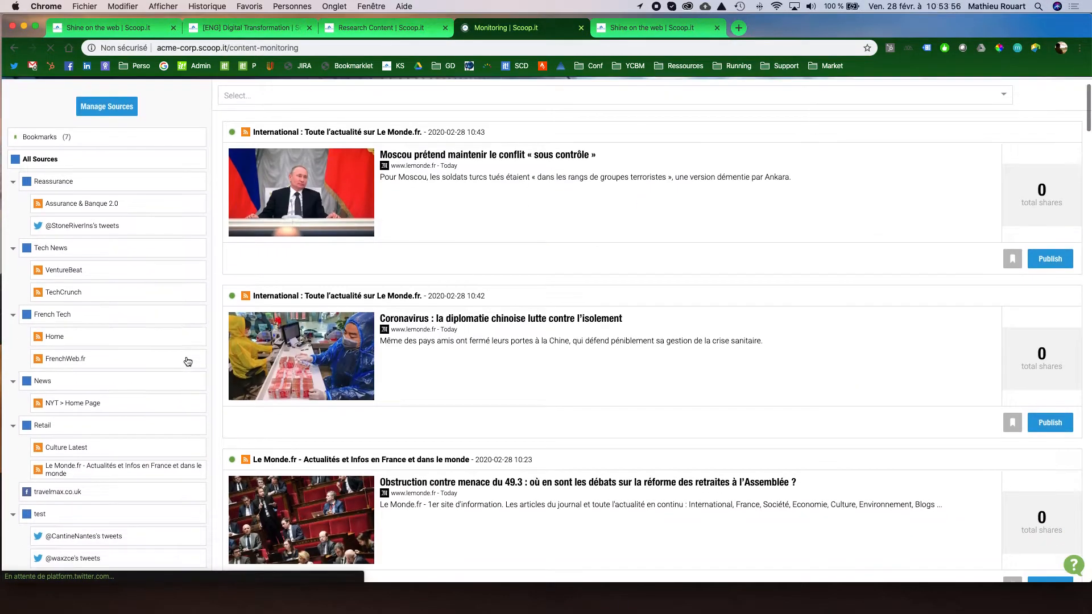
left_click(123, 460)
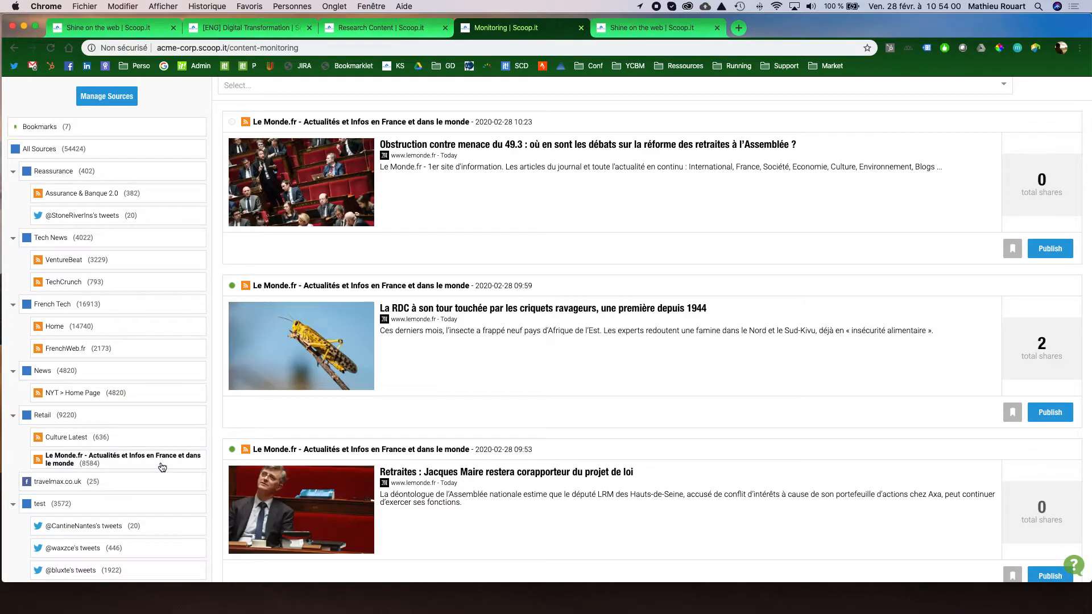
scroll(432, 430, "up", 3)
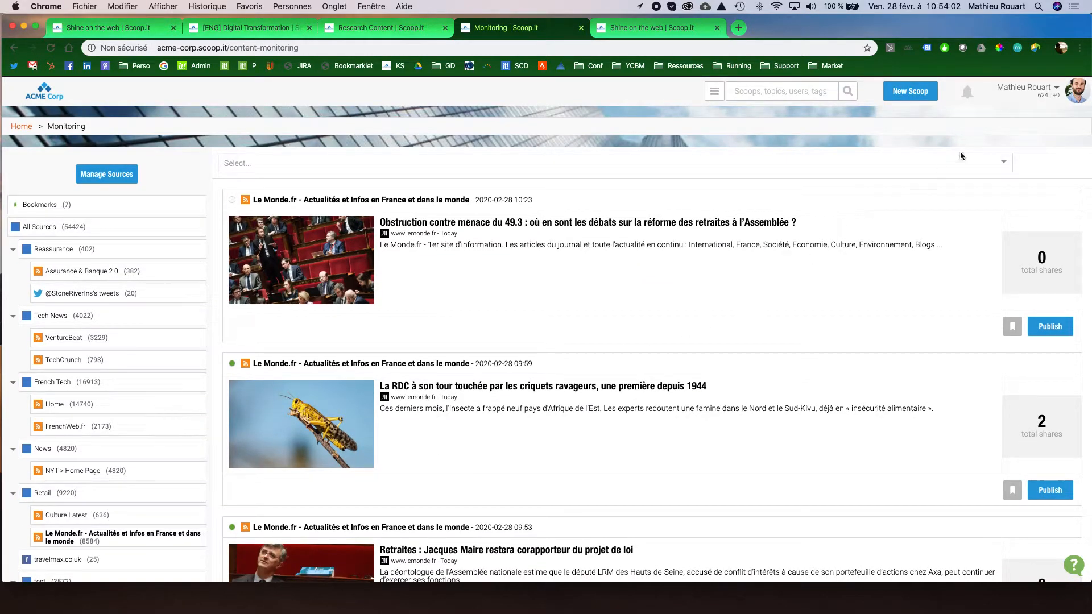
left_click(1001, 164)
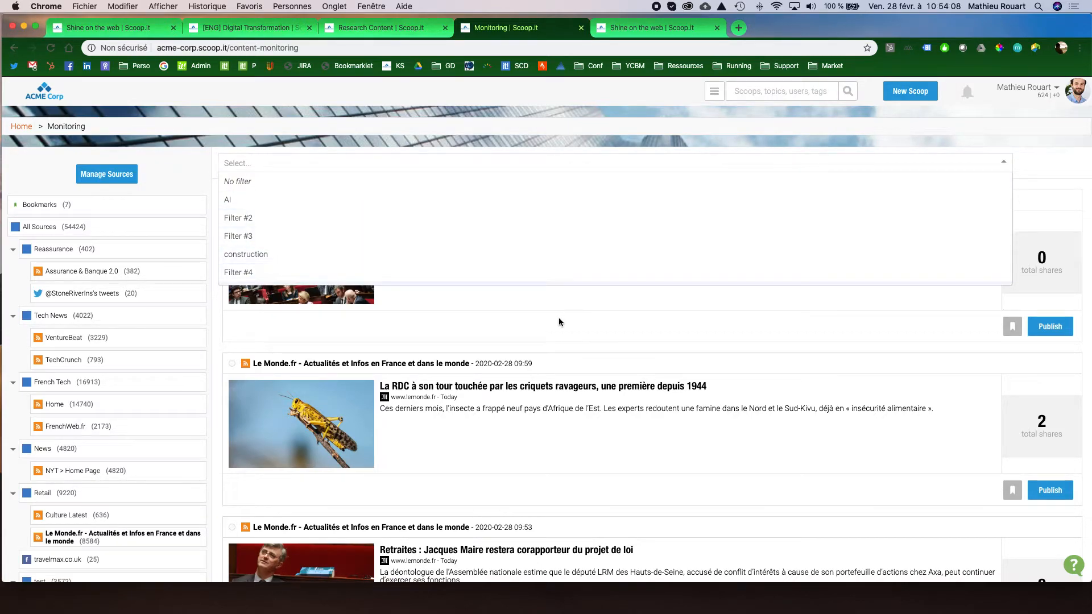
left_click(1003, 163)
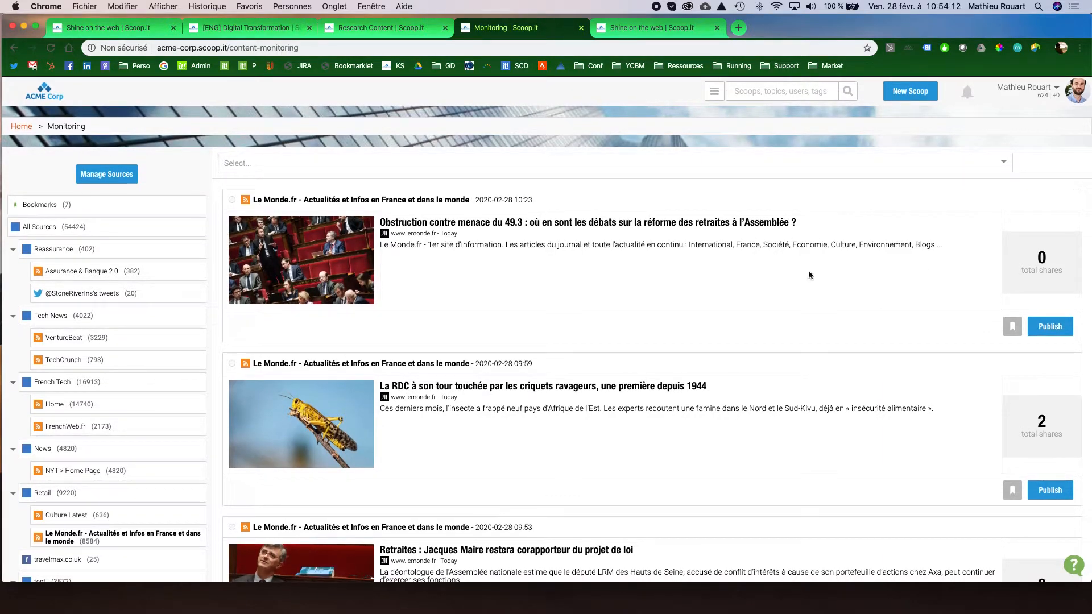
Preview publishing the article about the 49.3 obstruction, check the available destination topics, and close the form without publishing.
left_click(1061, 334)
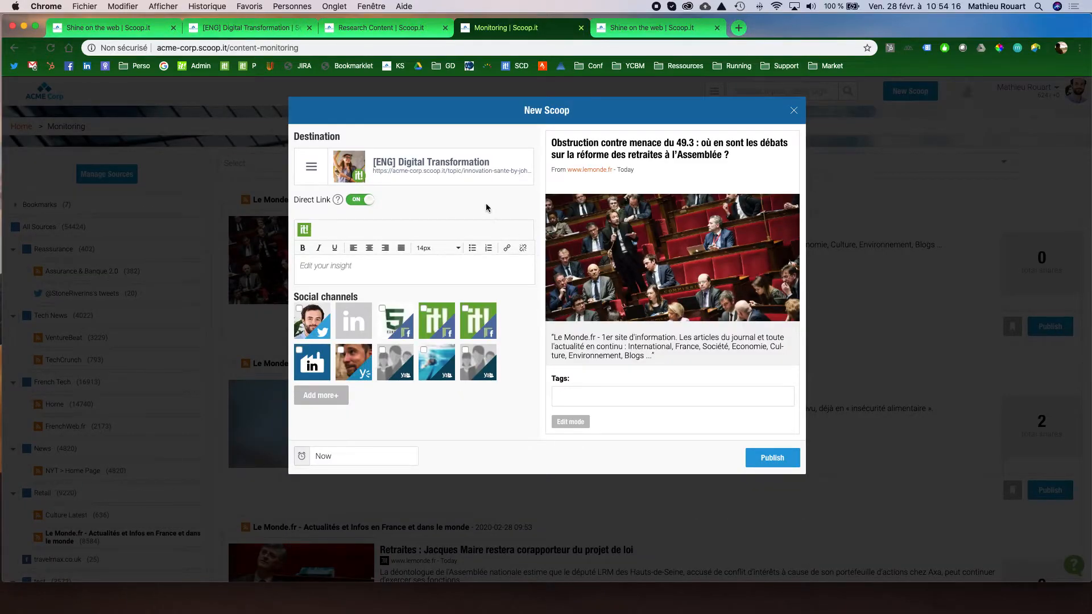
left_click(470, 171)
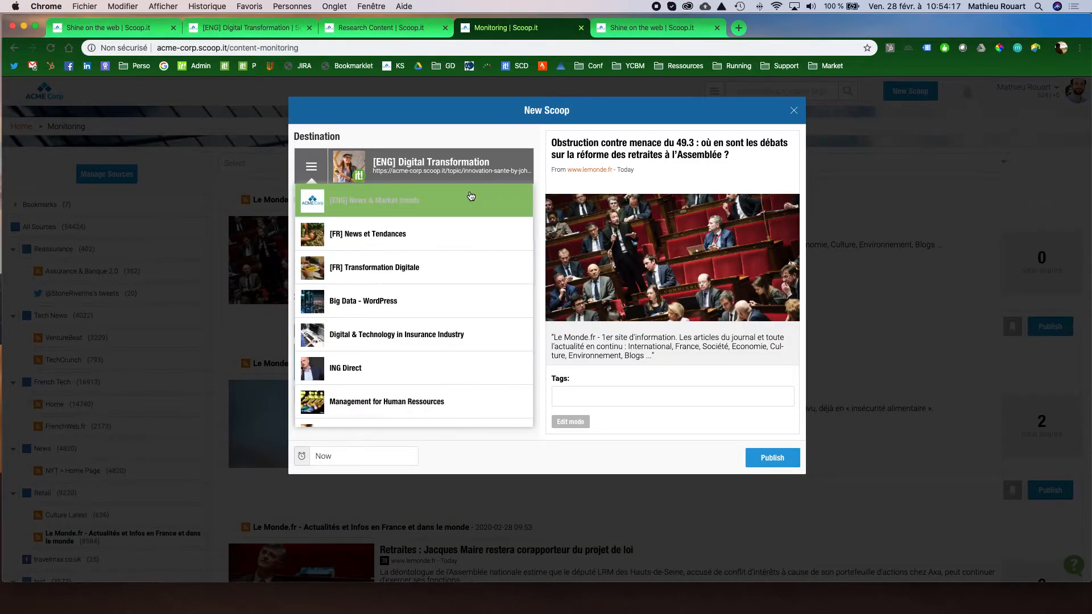
left_click(461, 164)
left_click(794, 110)
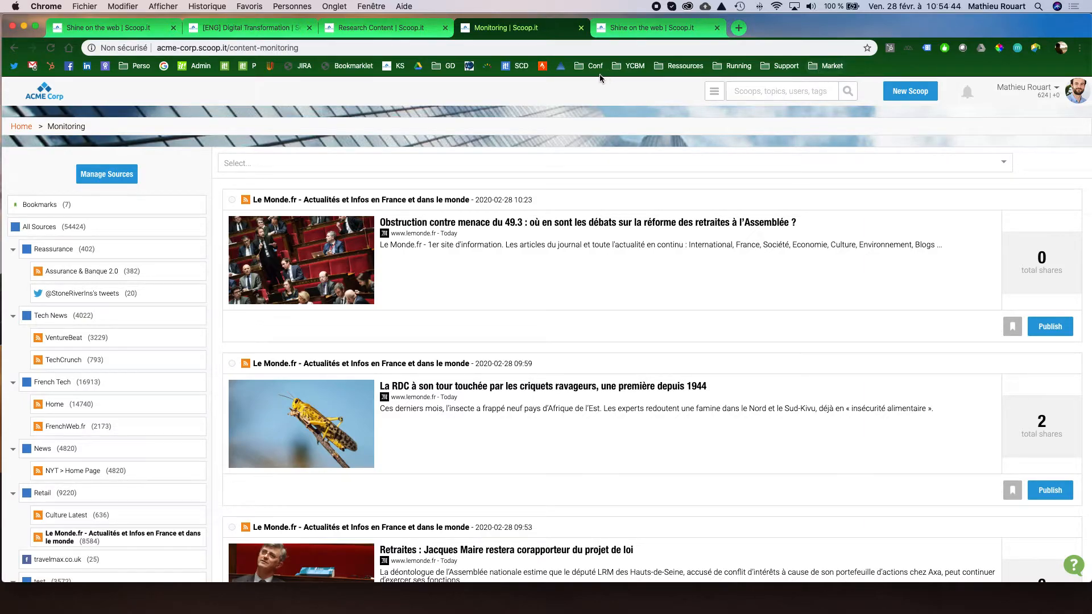
Switch to the [ENG] Digital Transformation topic and check its document upload option, cancelling the file selection.
left_click(268, 26)
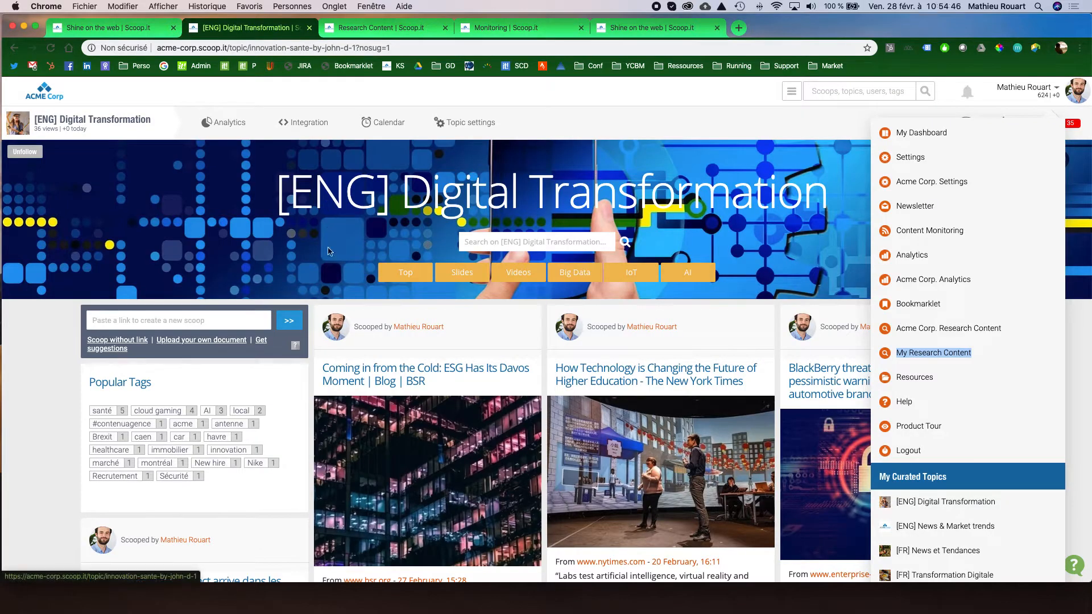
left_click(220, 343)
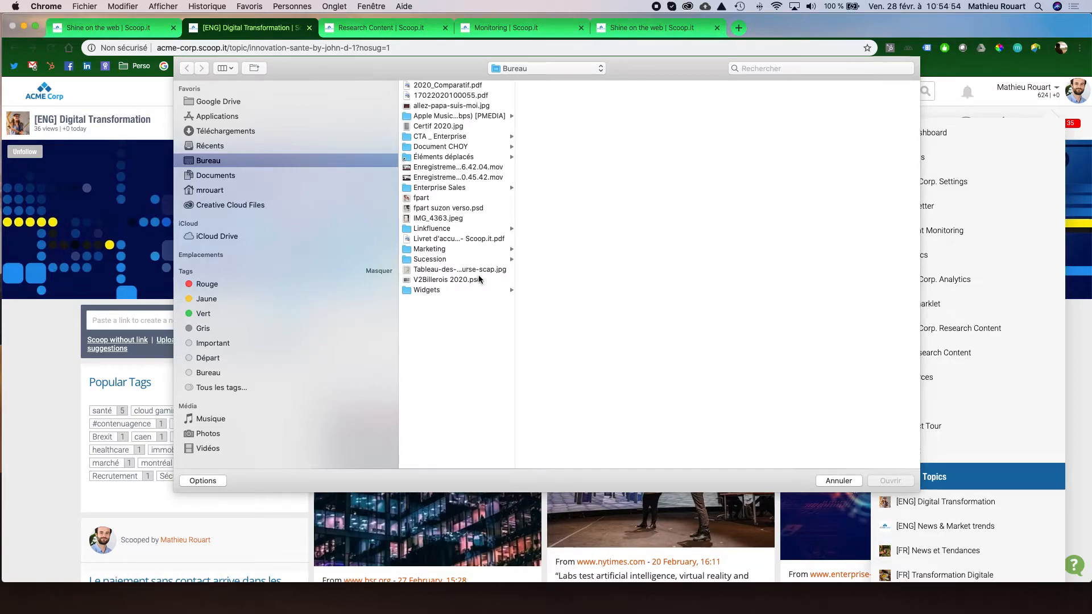
left_click(838, 481)
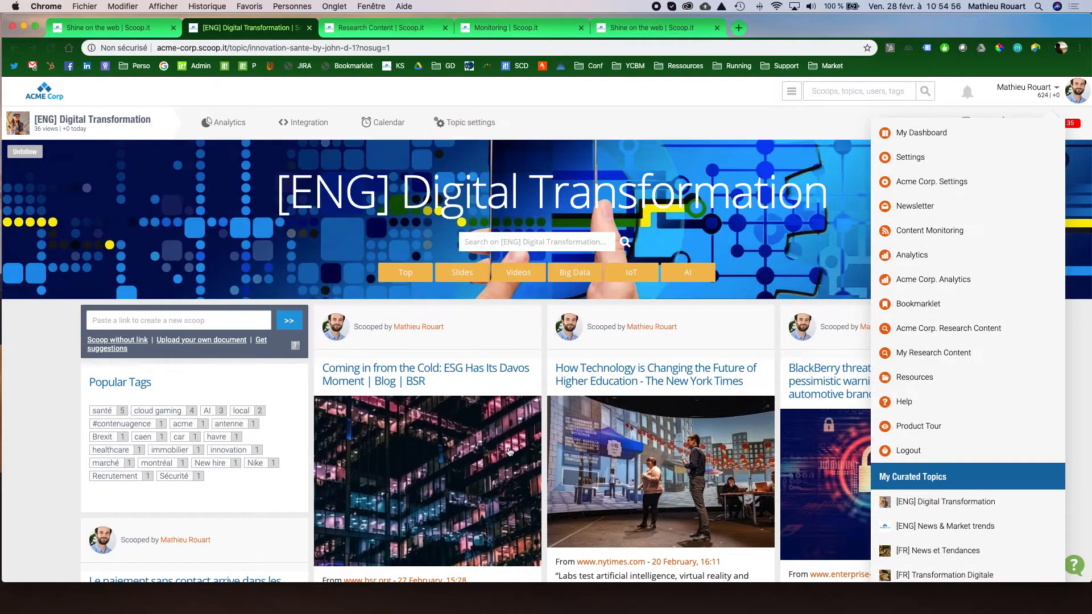
Open a blank New Scoop form without a link from the topic page and close it without publishing.
scroll(540, 438, "down", 3)
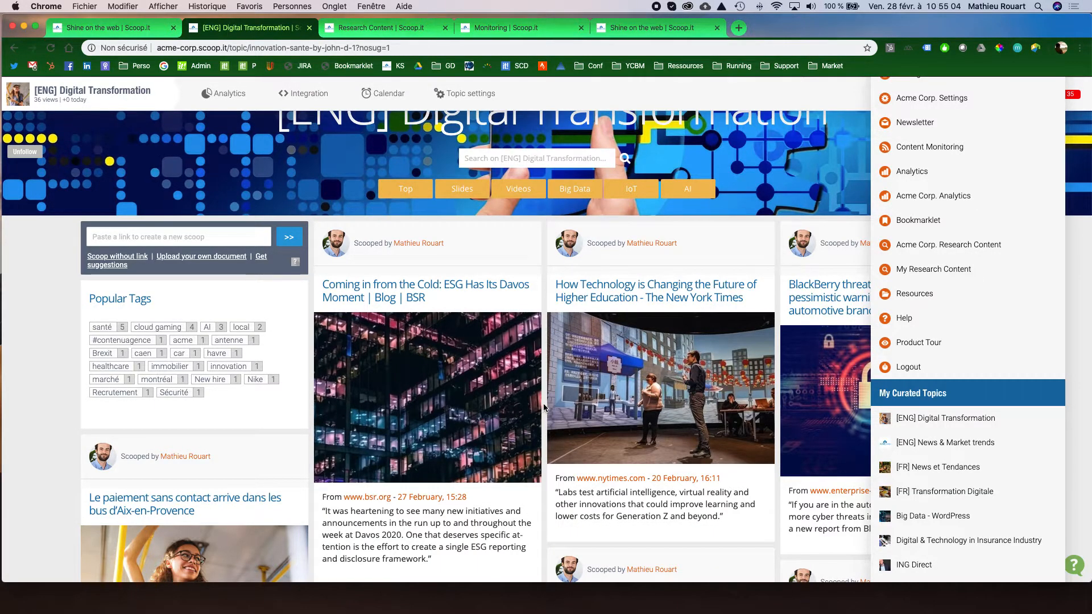
scroll(545, 405, "down", 3)
scroll(545, 404, "up", 3)
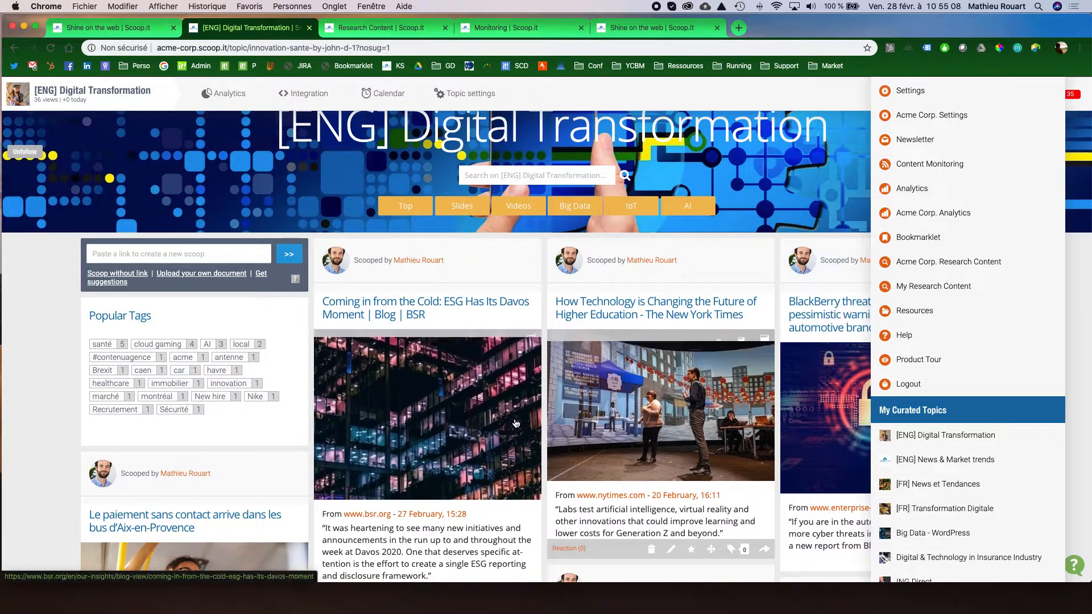
left_click(133, 274)
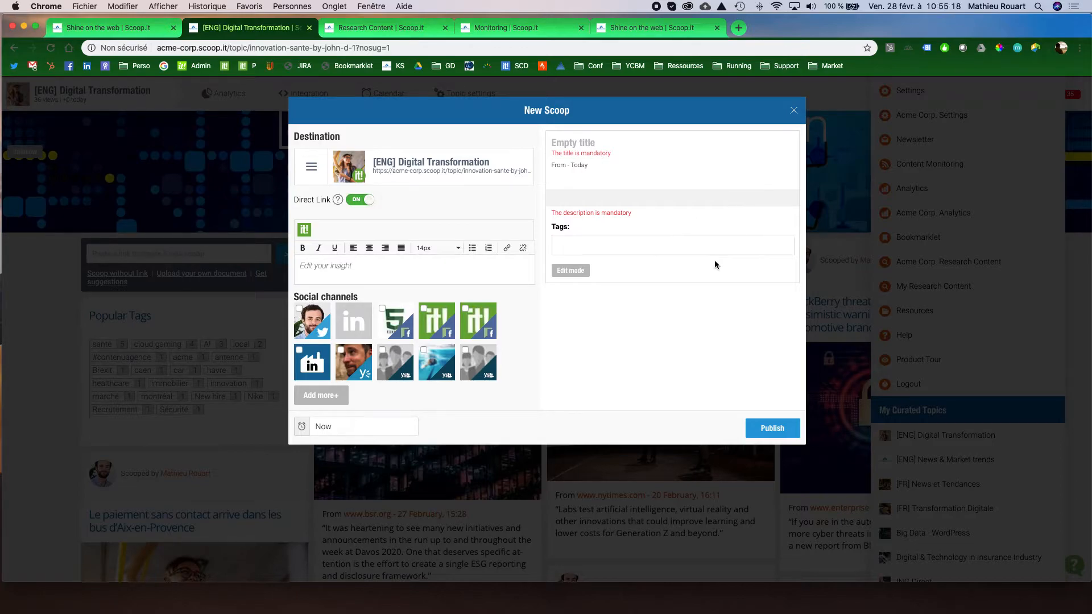
left_click(794, 111)
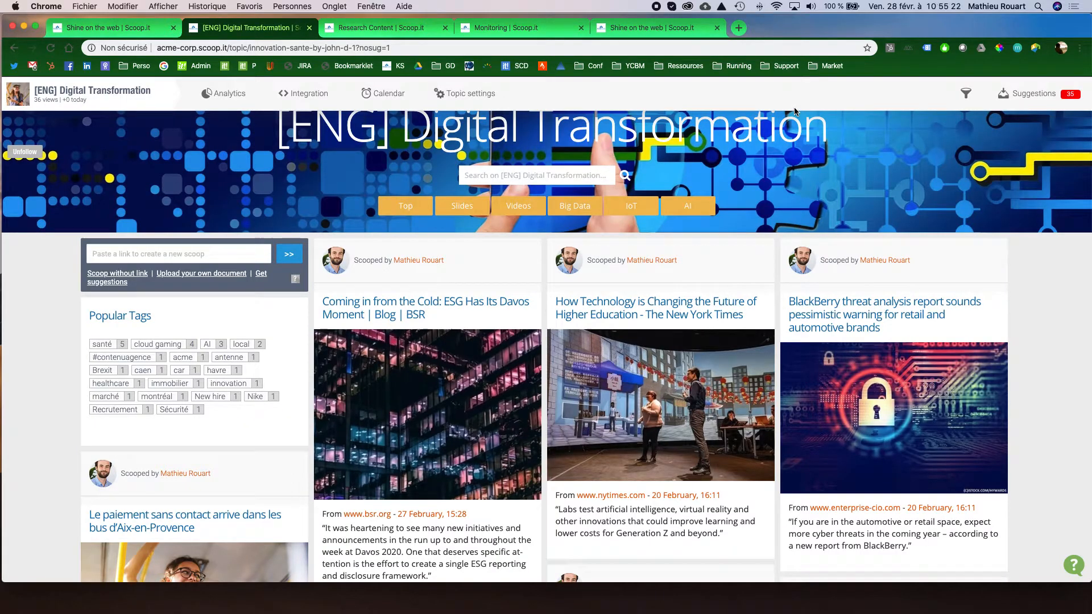
Open Newsletter from the account options in a new browser tab and switch to it.
scroll(760, 256, "up", 3)
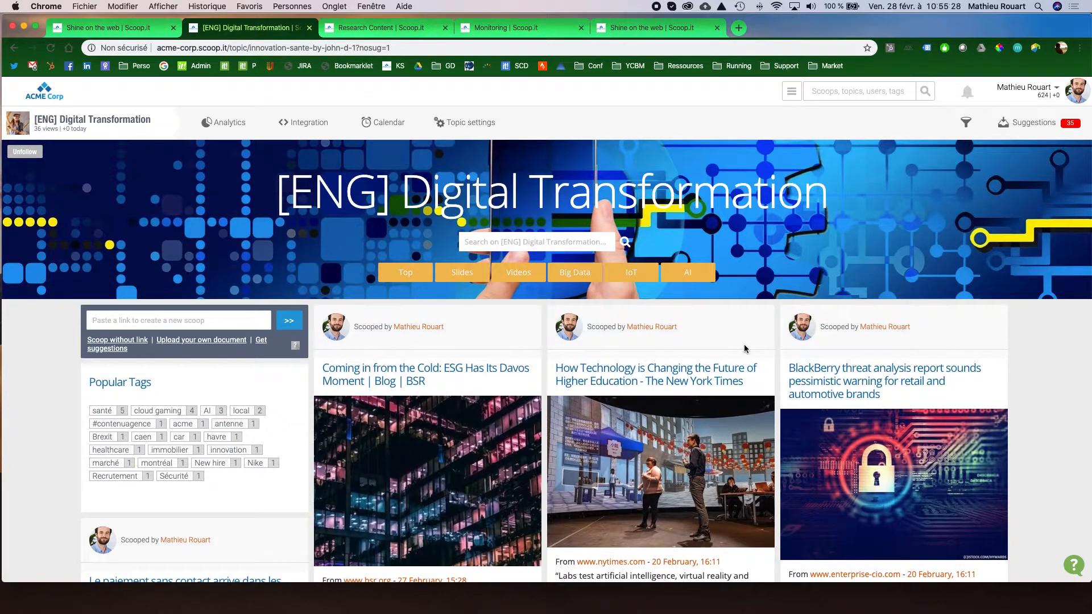
left_click(1056, 89)
mouse_move(1059, 91)
right_click(936, 209)
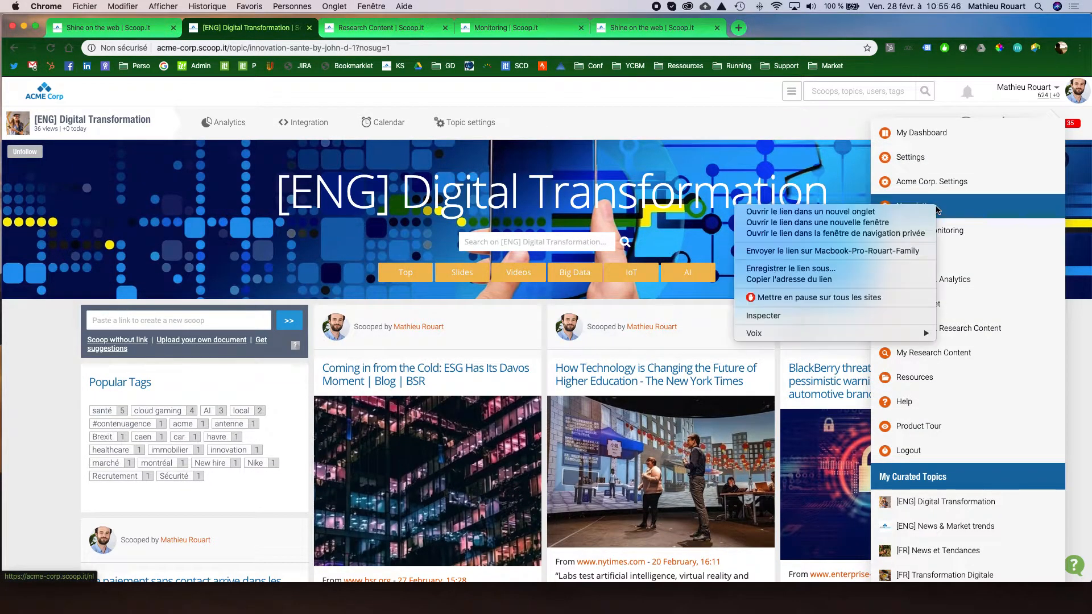
left_click(912, 212)
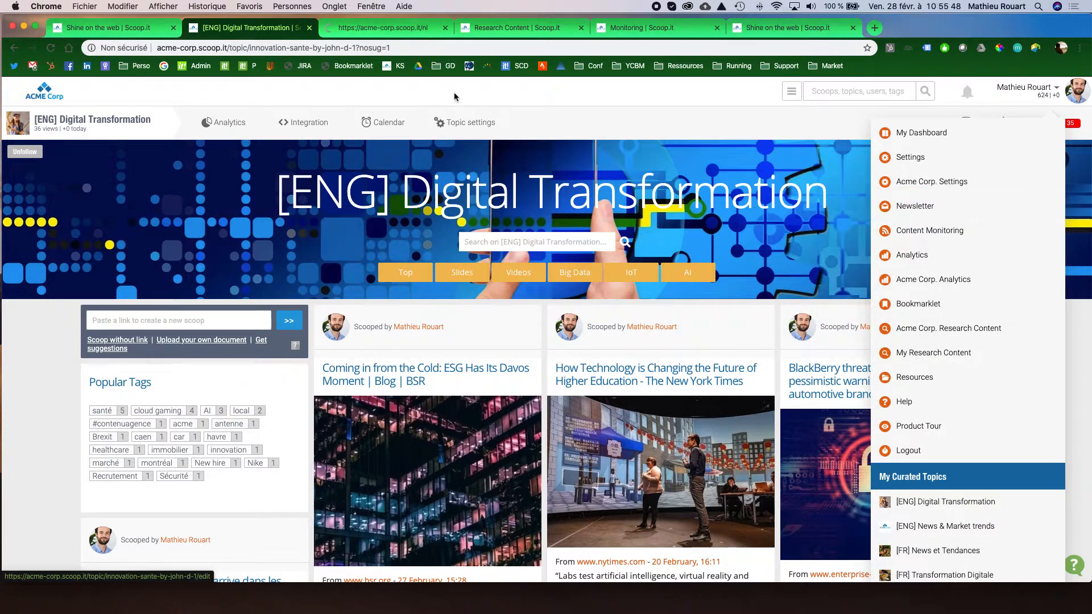
left_click(401, 31)
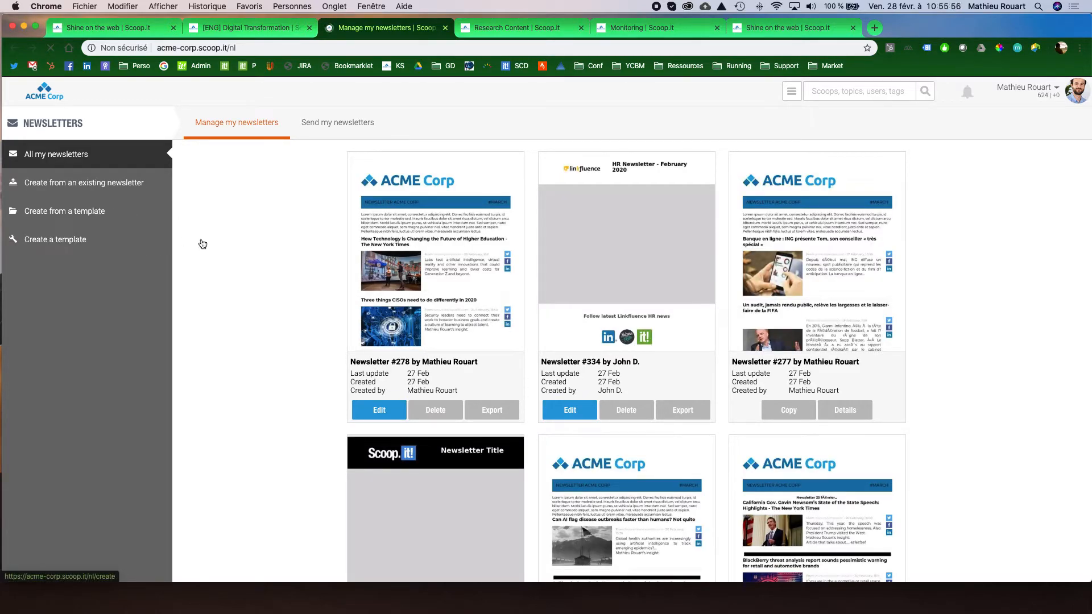
Look over the existing newsletters, then create a new newsletter from an ACME Corp template.
scroll(329, 273, "down", 2)
scroll(325, 273, "up", 2)
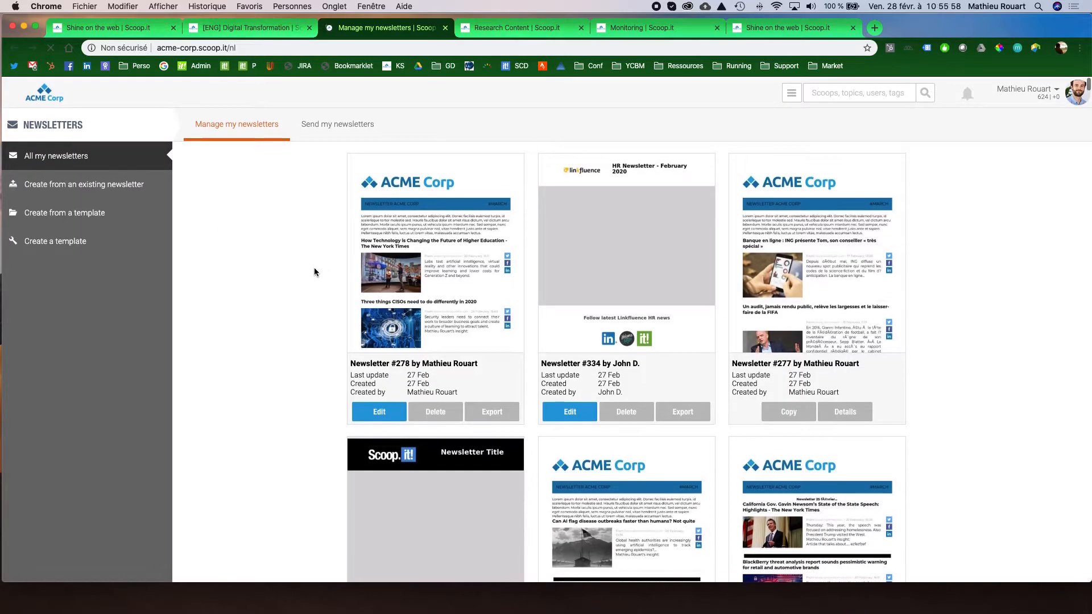
left_click(126, 216)
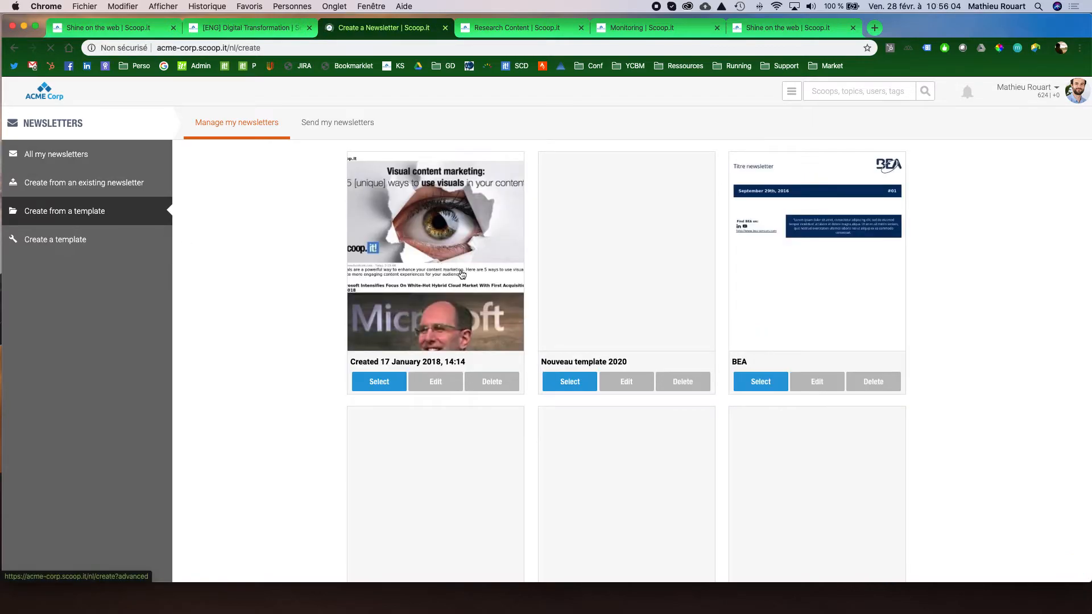
scroll(491, 282, "down", 3)
scroll(491, 282, "down", 10)
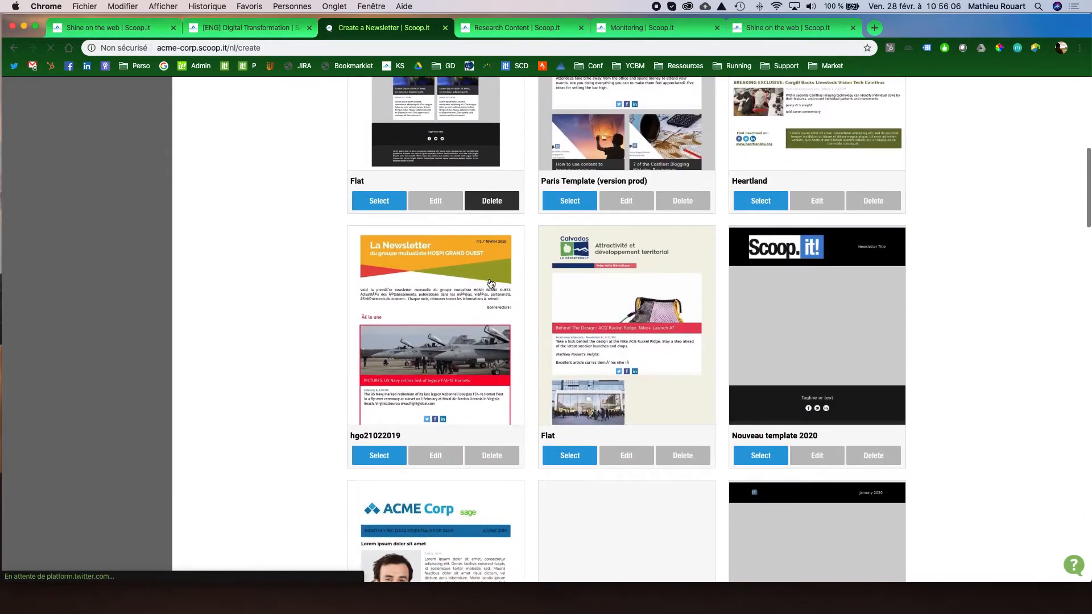
scroll(489, 282, "down", 3)
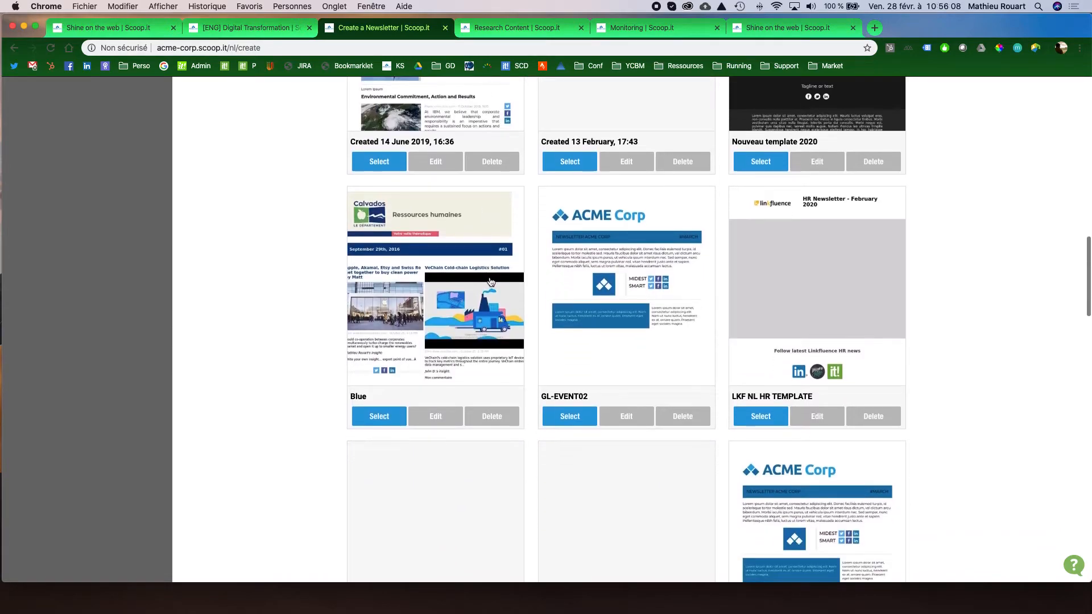
left_click(570, 420)
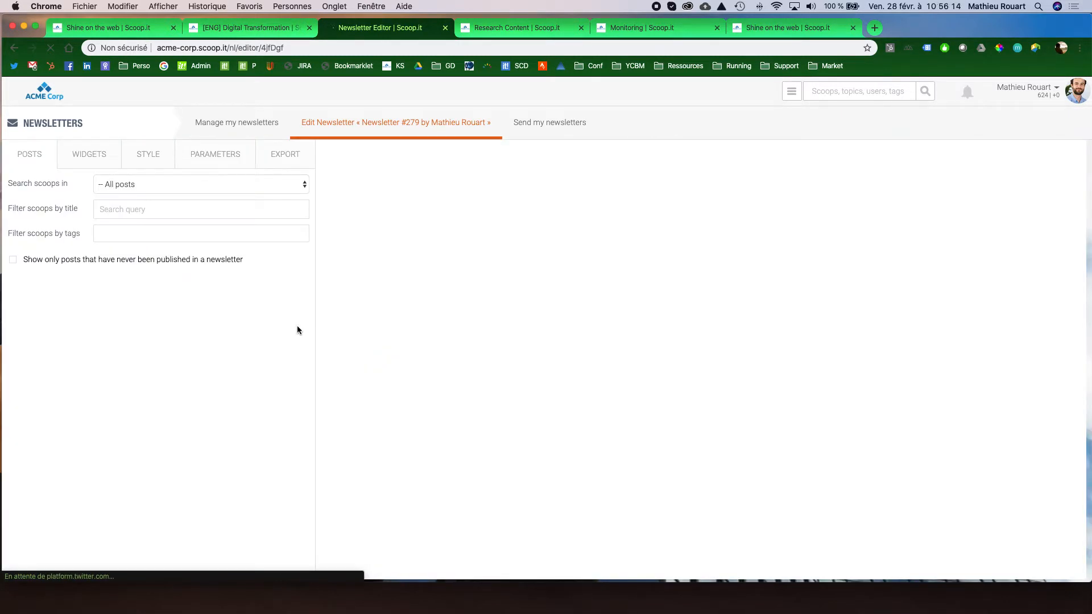
Examine the posts available for the newsletter and the choices for where to search scoops.
scroll(227, 329, "down", 4)
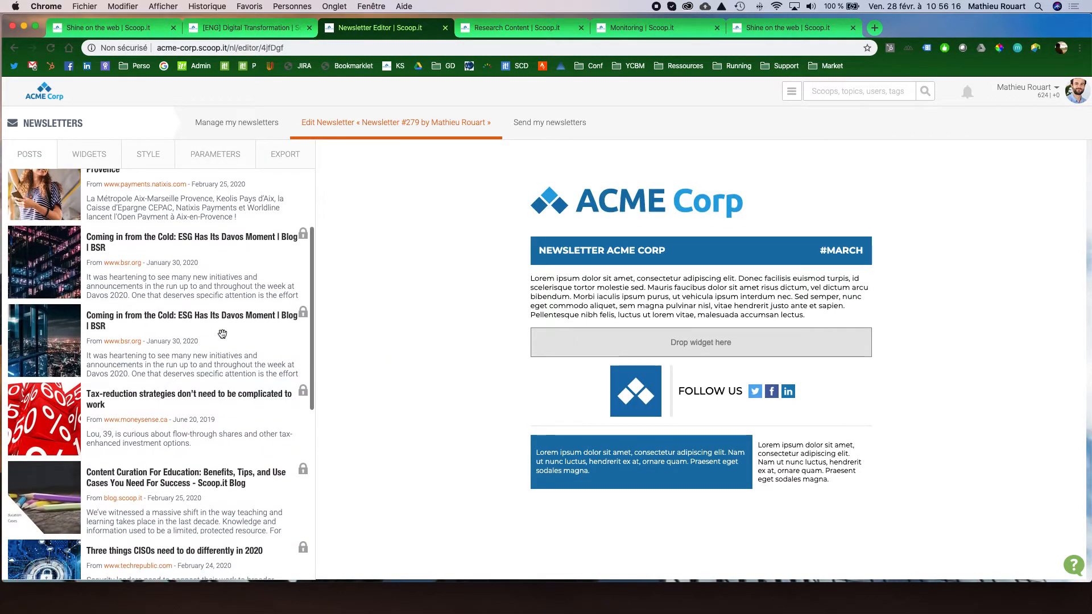
scroll(227, 330, "up", 4)
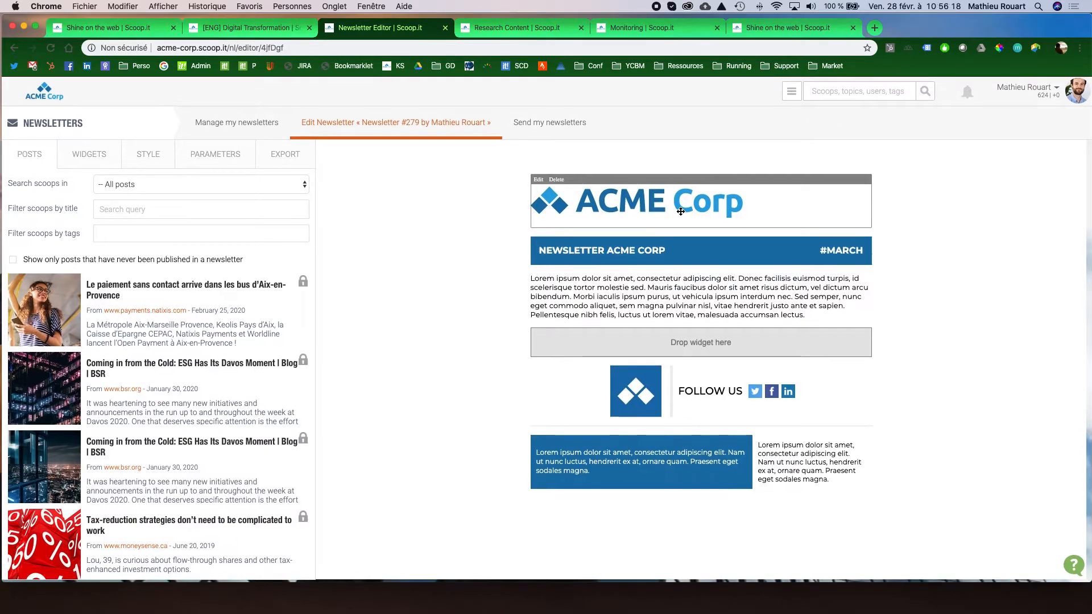
left_click(263, 185)
left_click(263, 185)
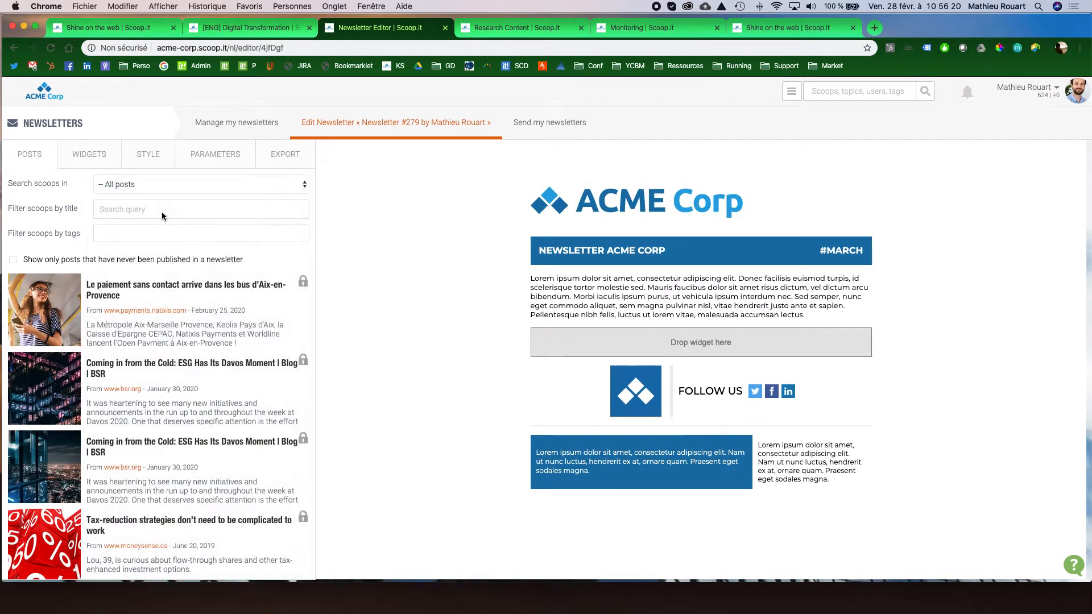
Add the Aix-en-Provence contactless payment, ESG Davos Moment and Future of Higher Education posts to the newsletter body.
scroll(221, 354, "down", 3)
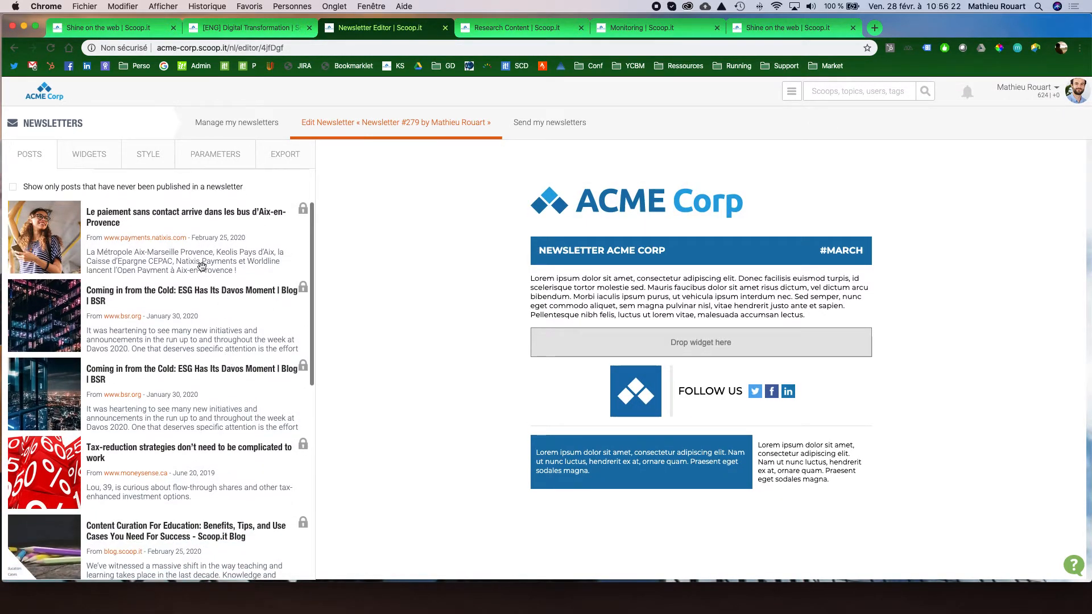
left_click_drag(202, 265, 642, 353)
scroll(236, 367, "down", 3)
left_click_drag(210, 342, 650, 357)
scroll(175, 354, "down", 2)
scroll(175, 354, "down", 8)
left_click_drag(164, 471, 620, 335)
scroll(540, 490, "down", 6)
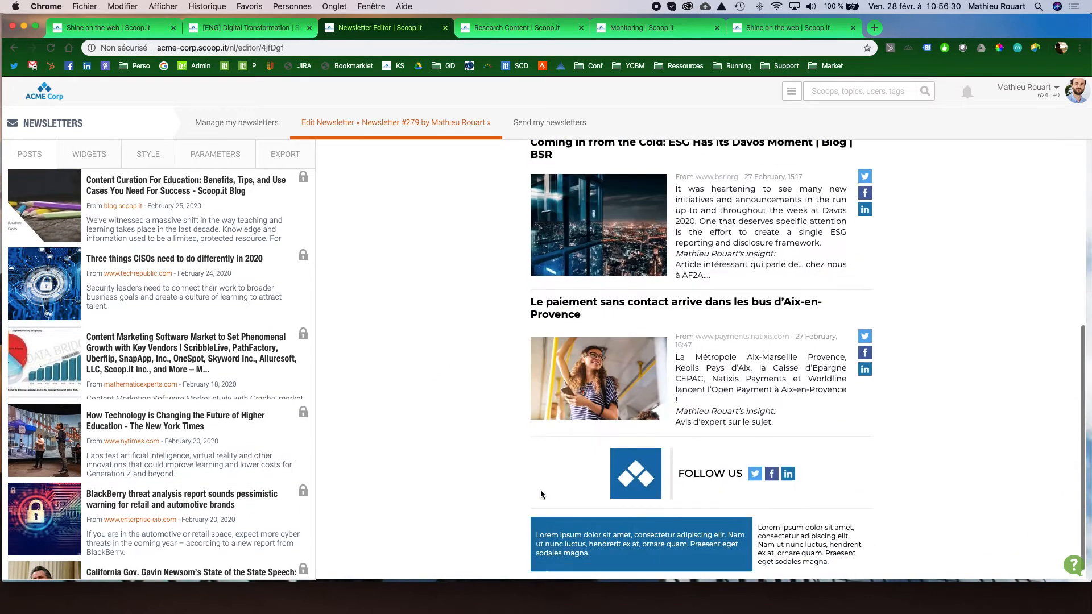
Open the Future of Higher Education post in the newsletter for editing, check its options, and save and close it.
scroll(513, 485, "up", 8)
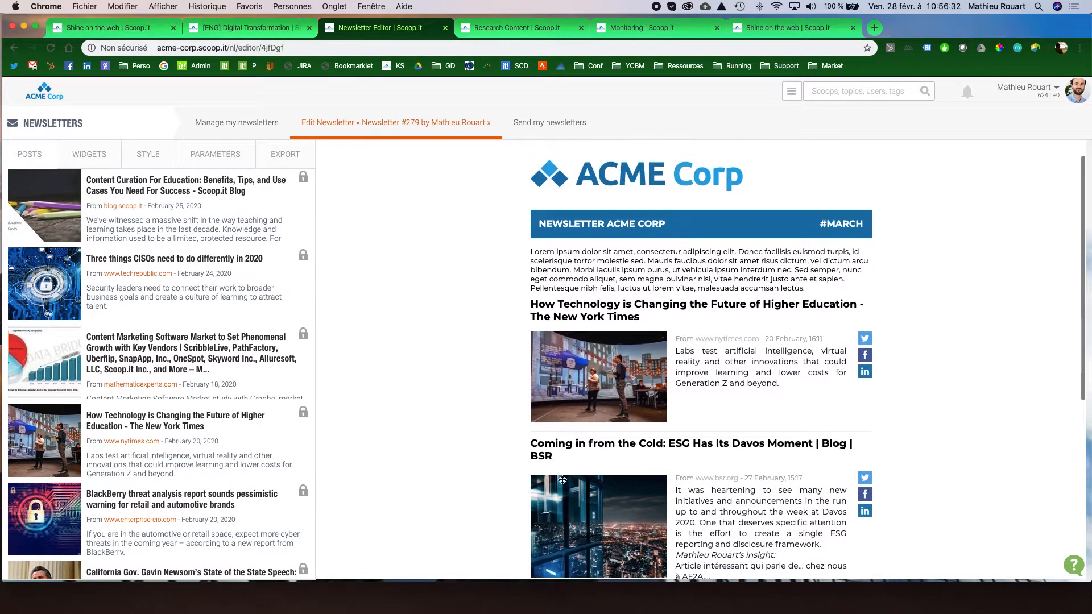
left_click(690, 380)
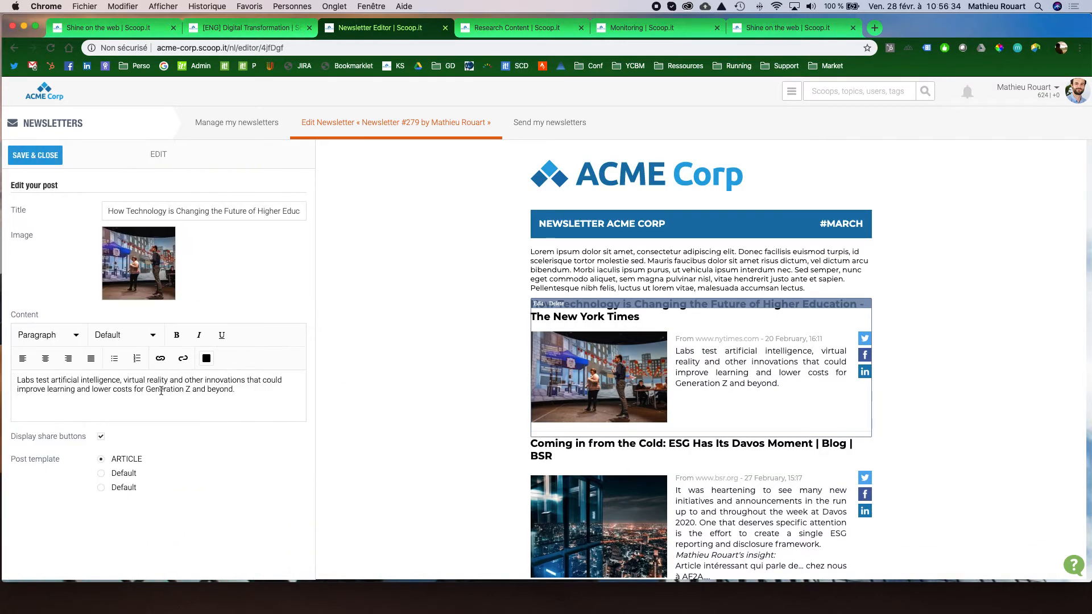
left_click(35, 155)
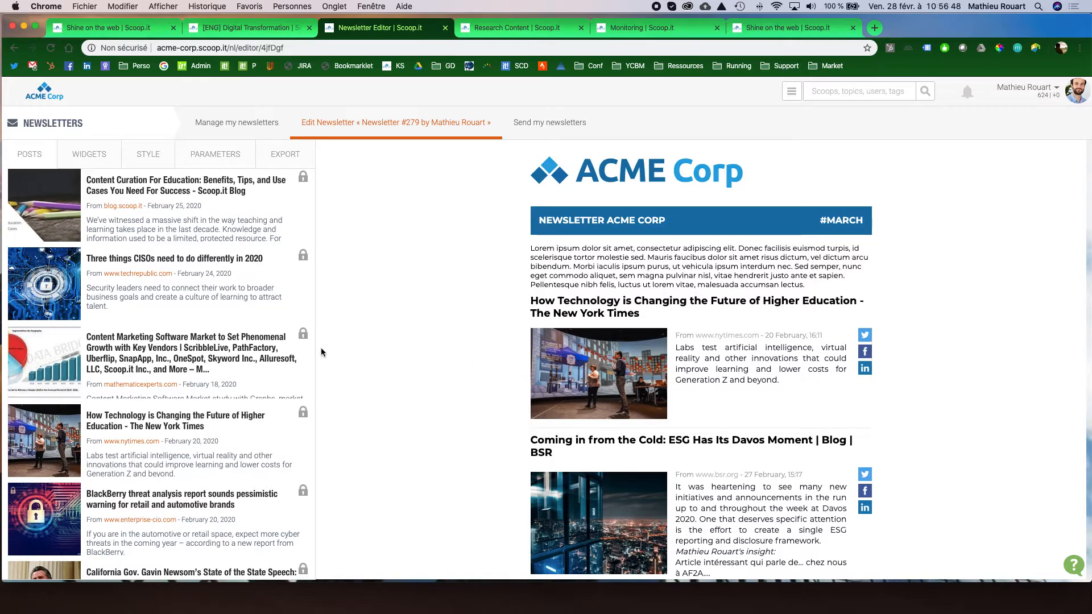
Show the available newsletter widgets and demonstrate moving the Text, Image and Separator widgets toward the layout.
left_click(104, 167)
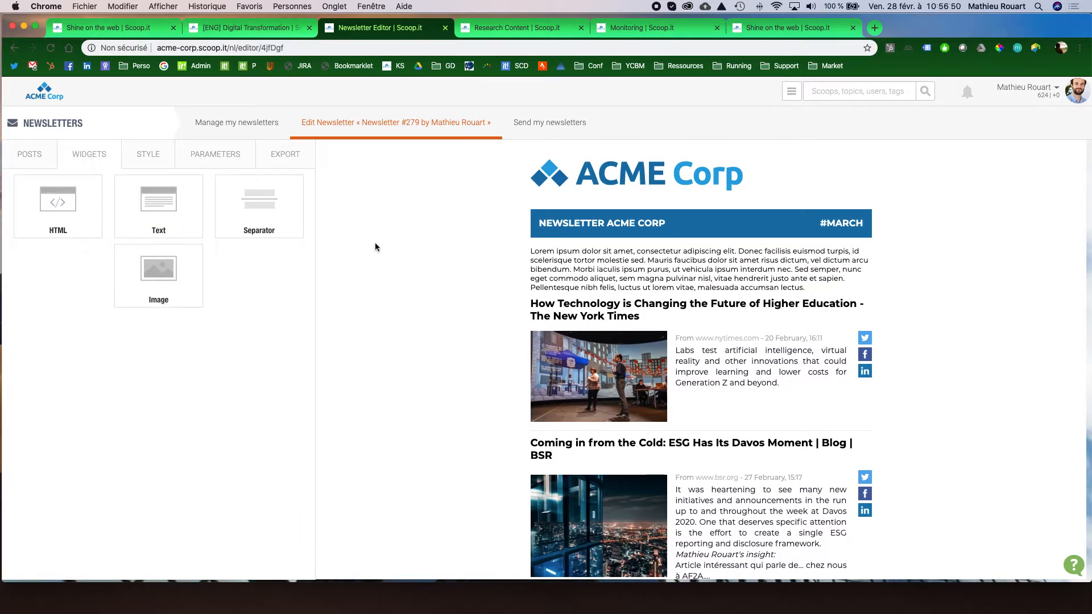
mouse_move(154, 198)
left_mouse_down()
mouse_move(643, 266)
mouse_move(166, 211)
left_mouse_up()
left_click_drag(168, 274, 318, 251)
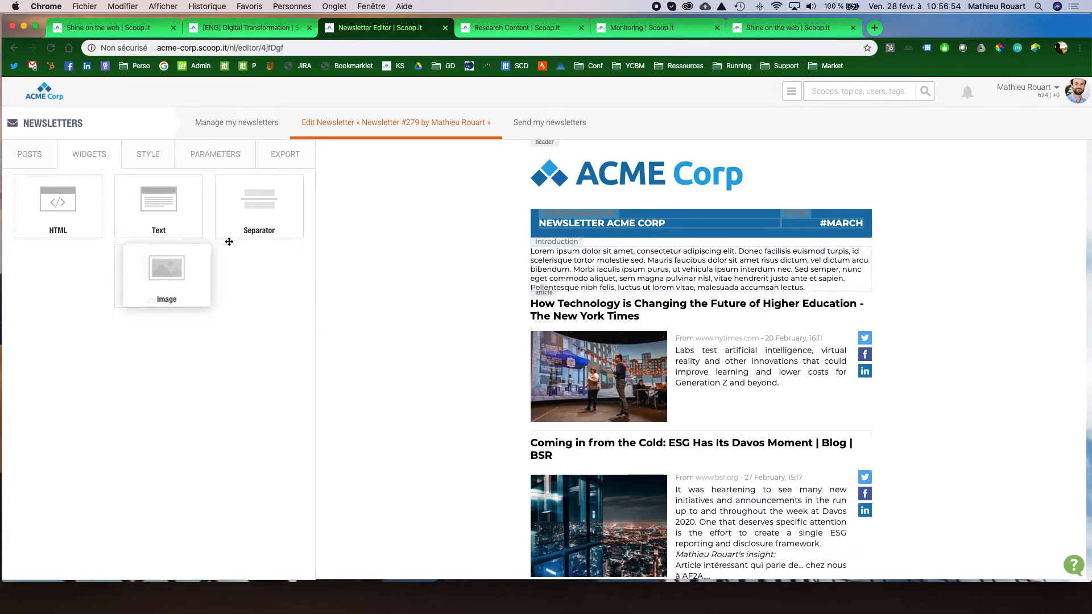
left_click_drag(270, 214, 366, 244)
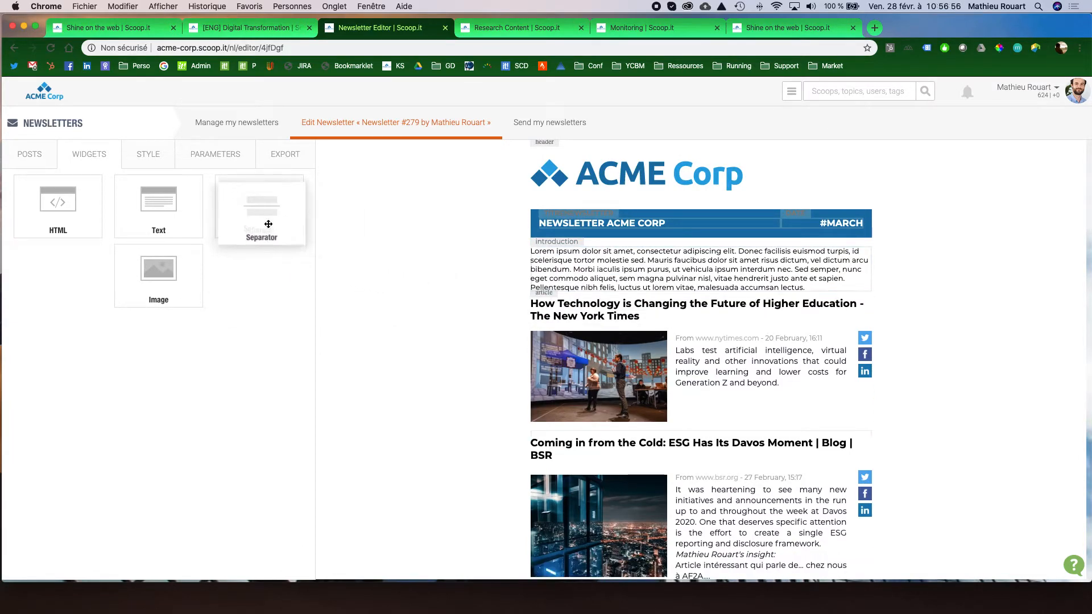
Review the newsletter's assembled layout and open its export options.
scroll(648, 376, "down", 6)
scroll(627, 349, "up", 8)
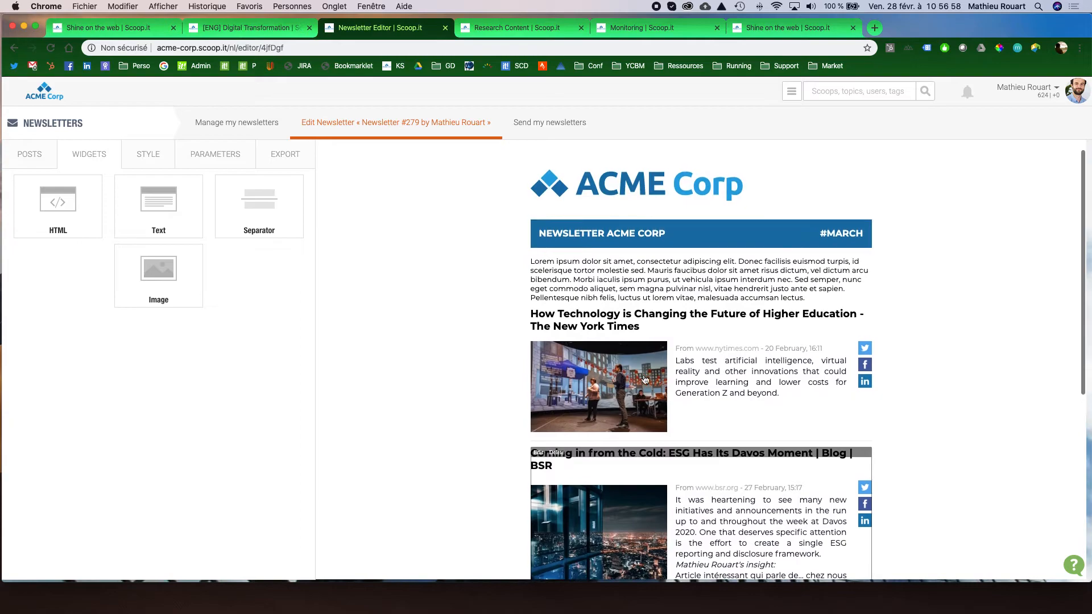
scroll(627, 349, "down", 3)
scroll(626, 349, "up", 4)
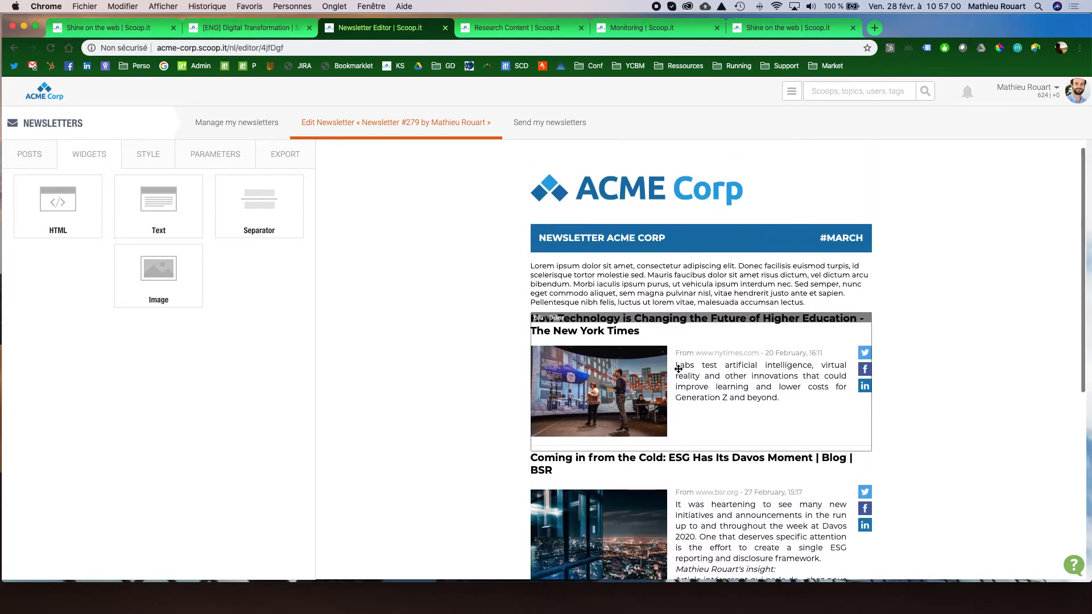
left_click(282, 155)
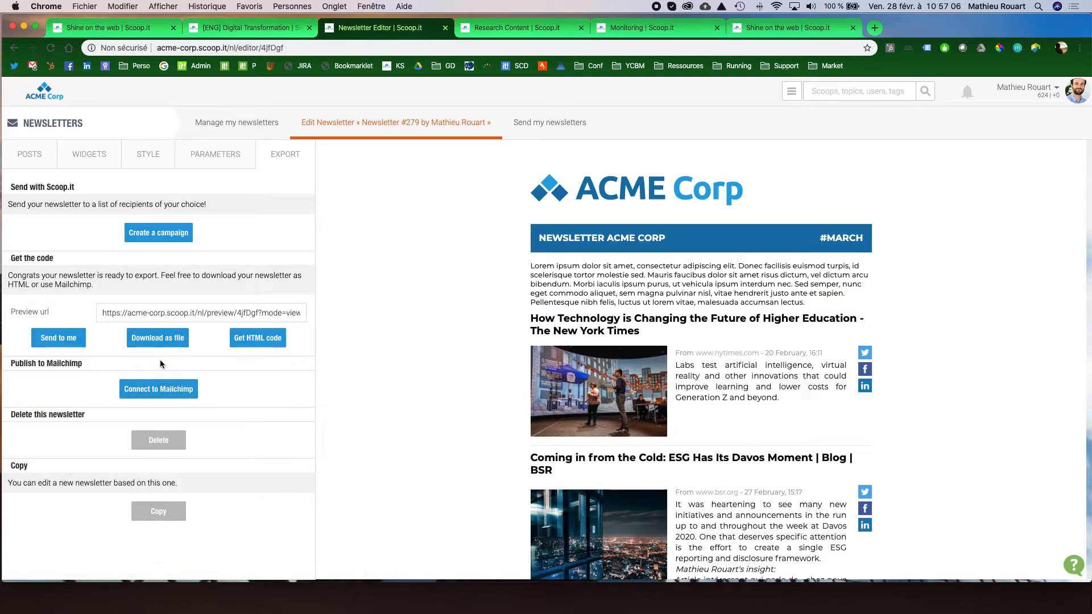
Start a sending campaign for the newsletter and choose the Sales and C Level team recipient list.
left_click(162, 234)
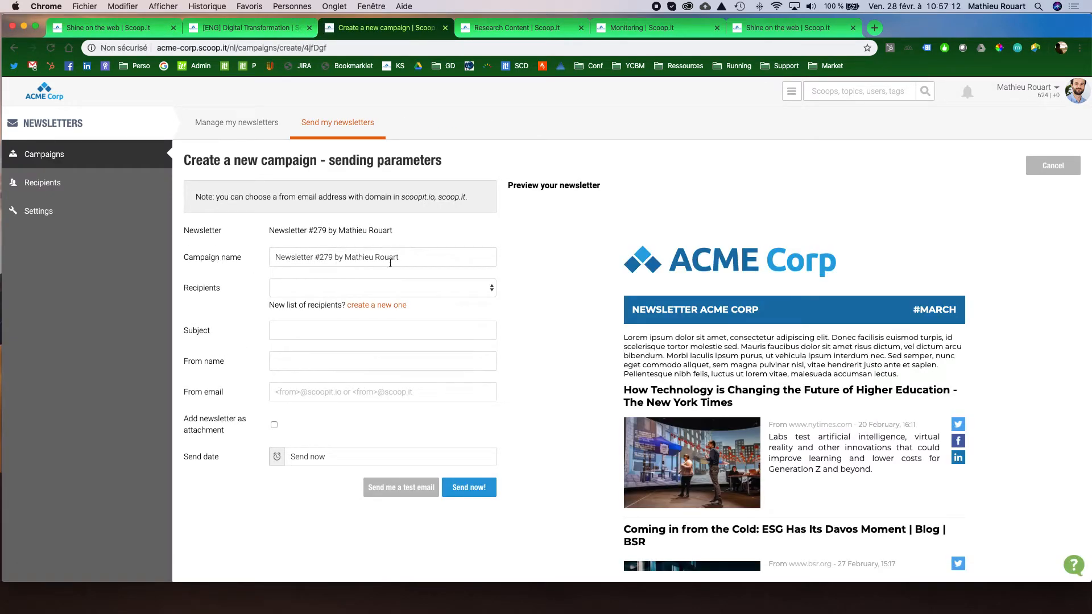
left_click(426, 288)
left_click(370, 397)
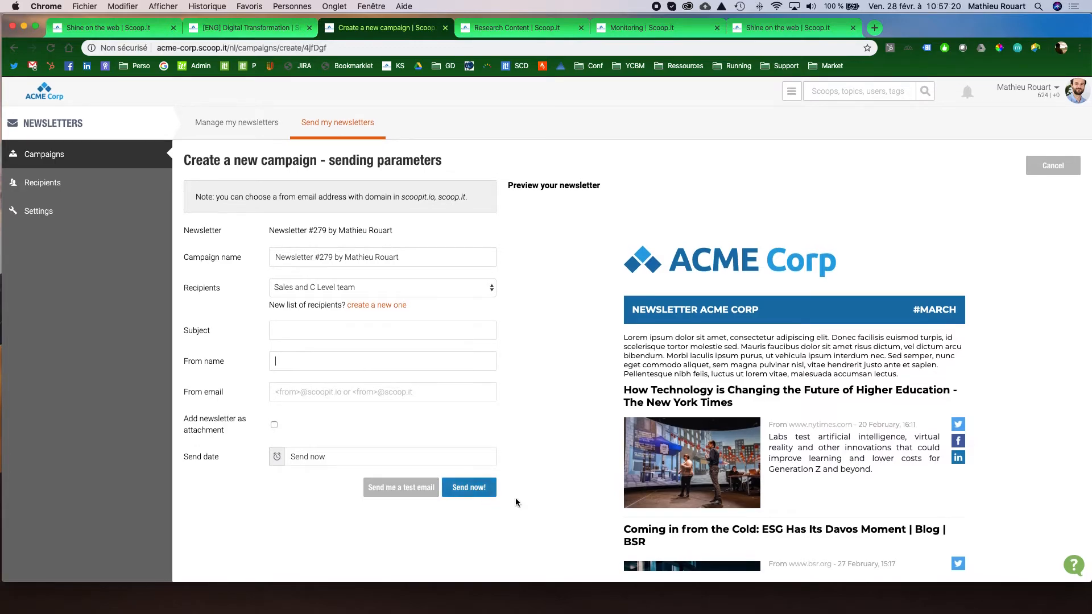
scroll(769, 475, "down", 1)
scroll(769, 476, "up", 1)
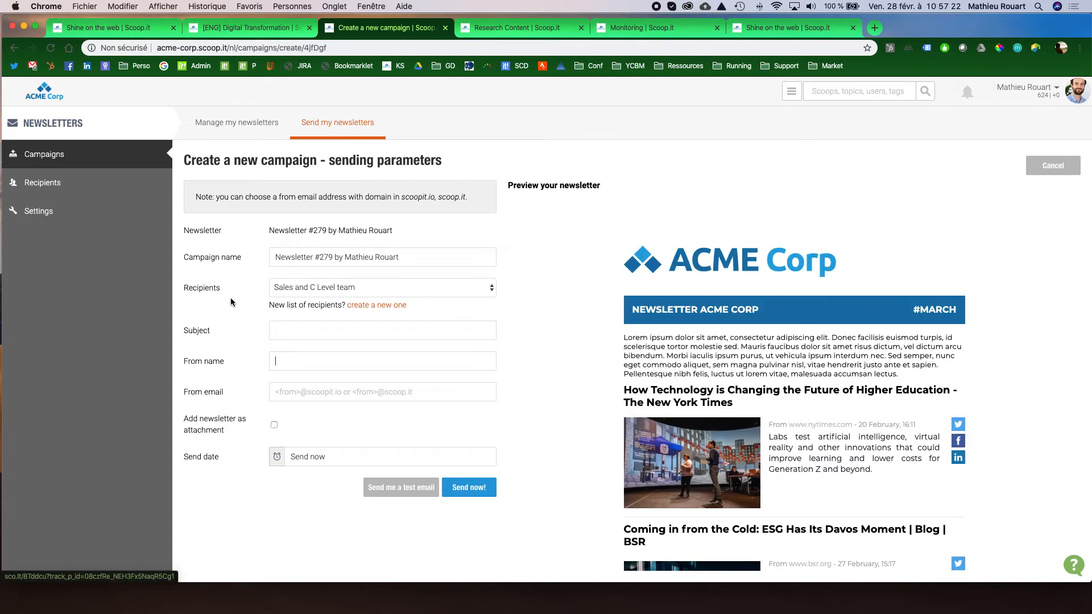
Review the sending campaigns and the statistics of the Newsletter #277 campaign, and display the recipient lists.
left_click(64, 156)
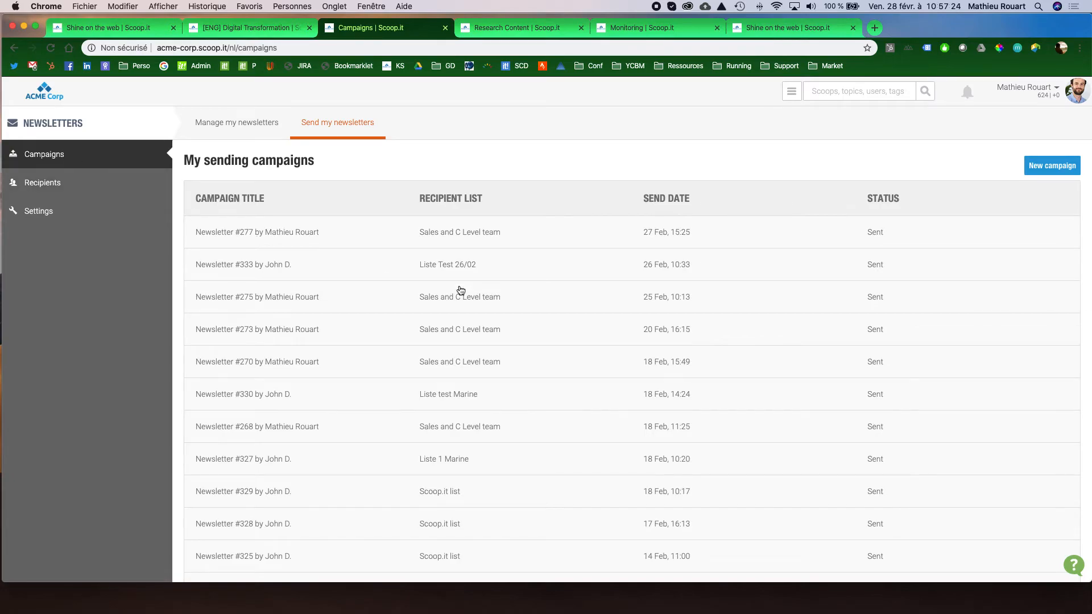
left_click(562, 233)
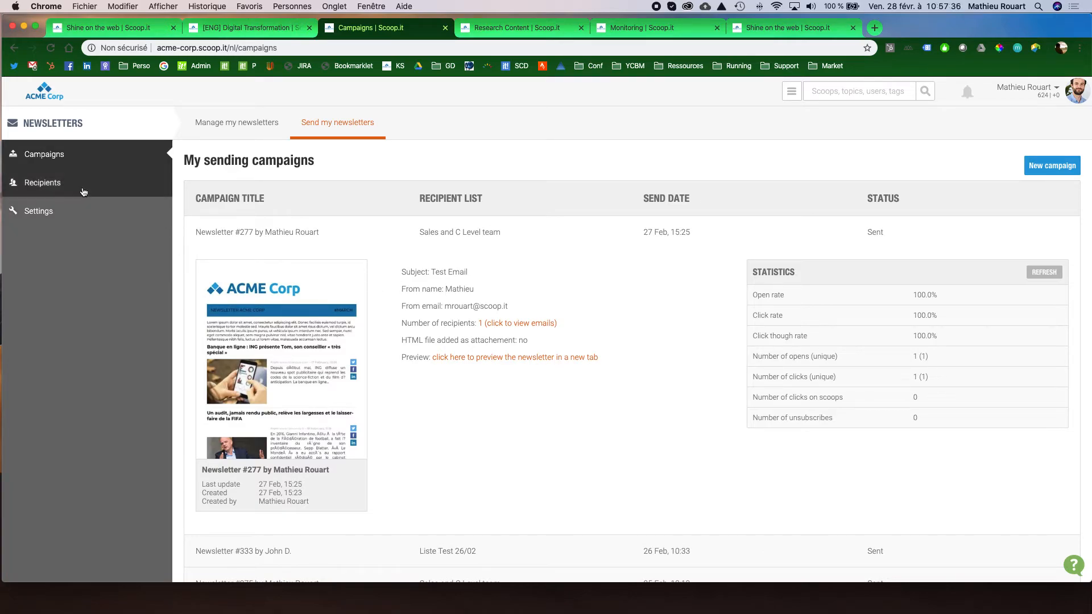
left_click(43, 183)
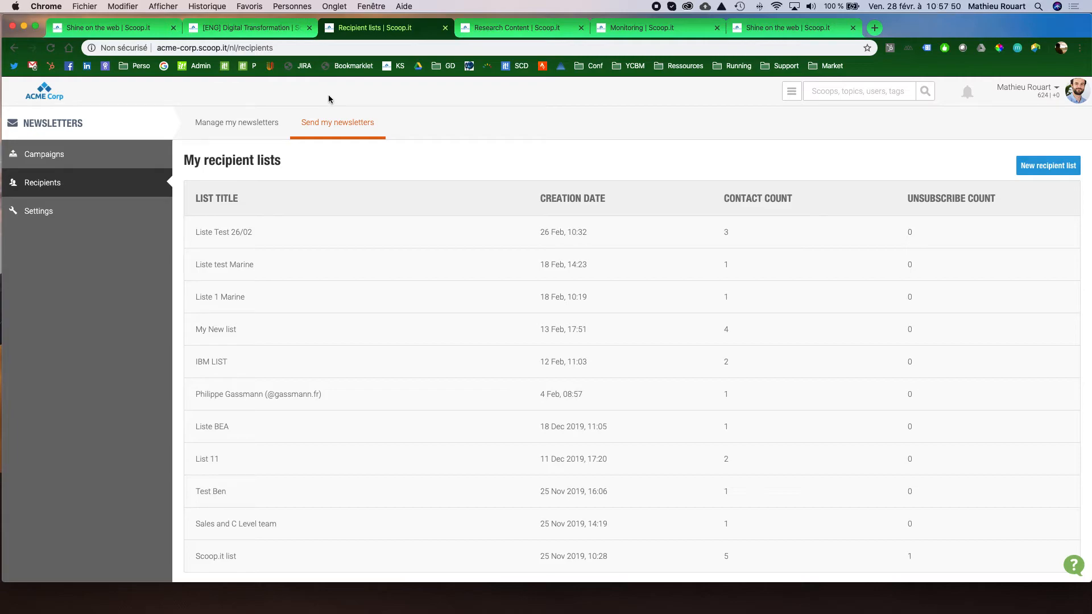
Generate the website embed code for the [ENG] Digital Transformation topic with the default options and examine its embed preview.
left_click(268, 31)
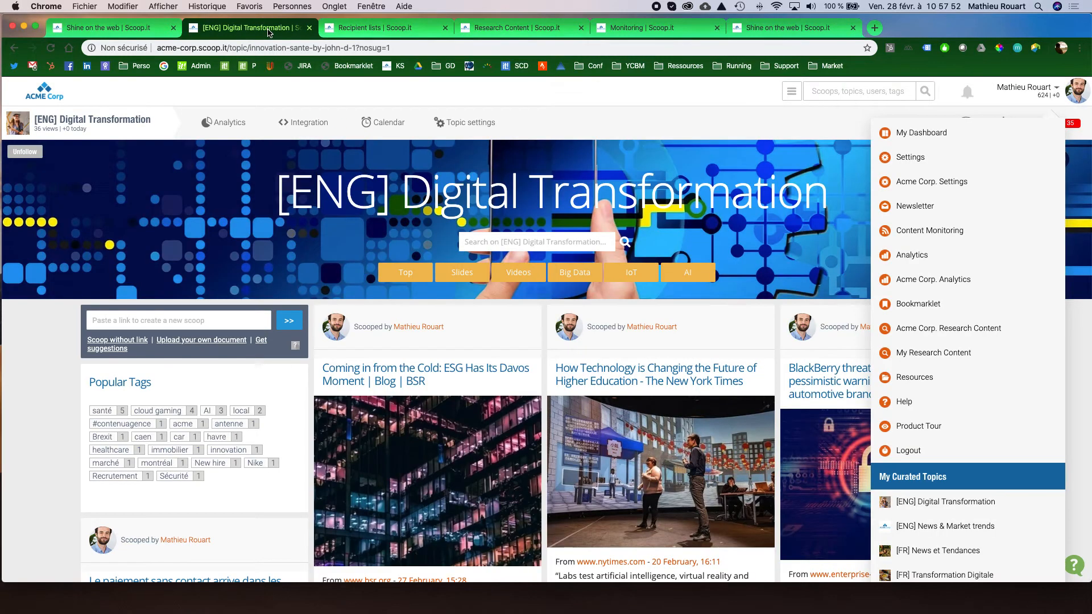
left_click(317, 125)
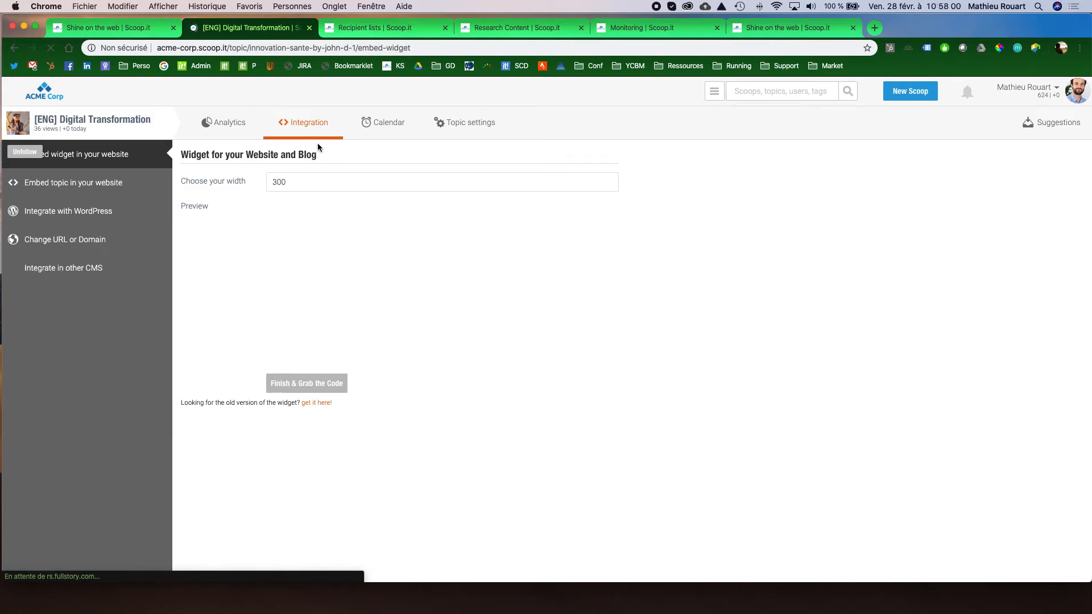
left_click(120, 188)
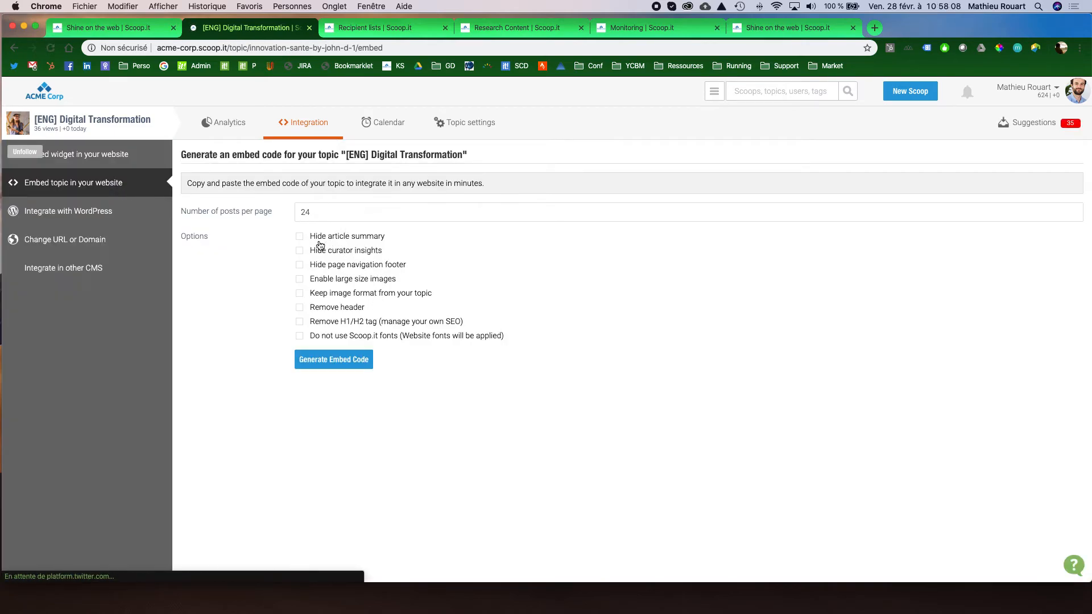
left_click(353, 363)
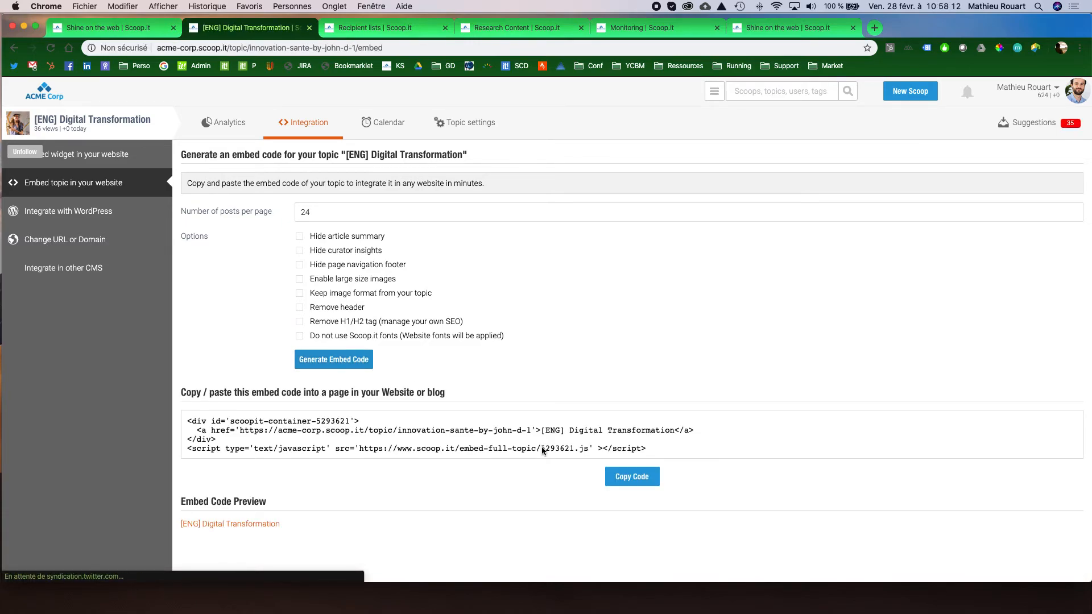
scroll(542, 446, "down", 10)
scroll(831, 472, "down", 15)
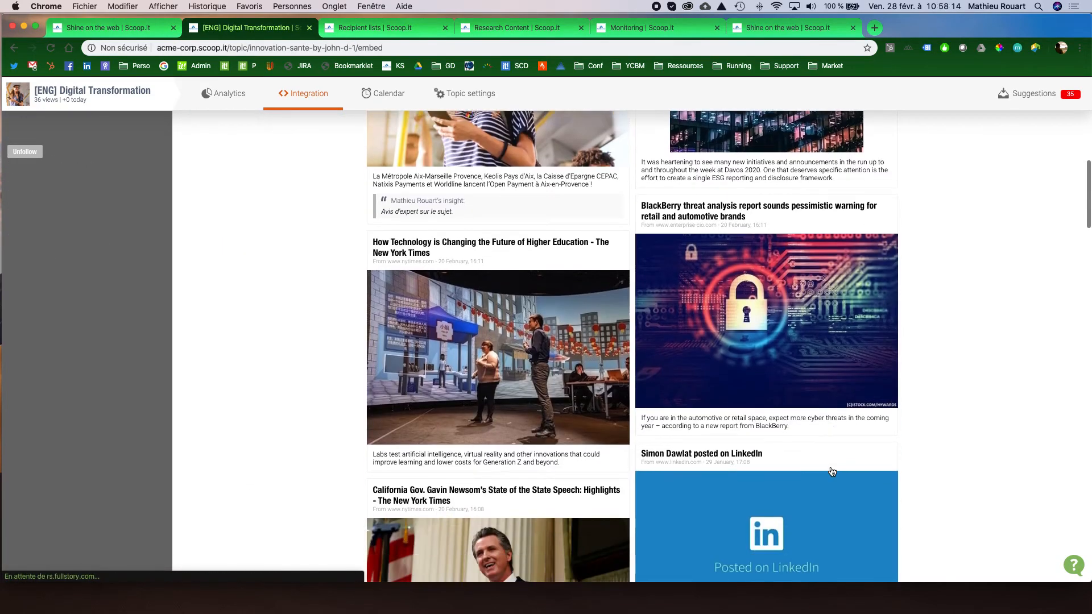
scroll(832, 471, "up", 15)
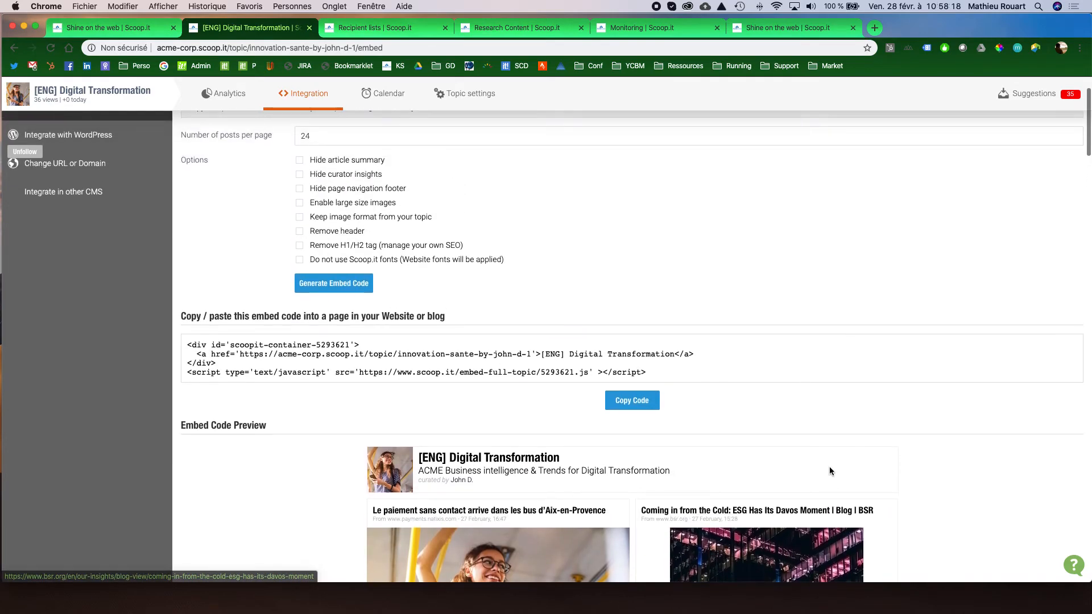
scroll(831, 471, "down", 15)
scroll(832, 471, "down", 15)
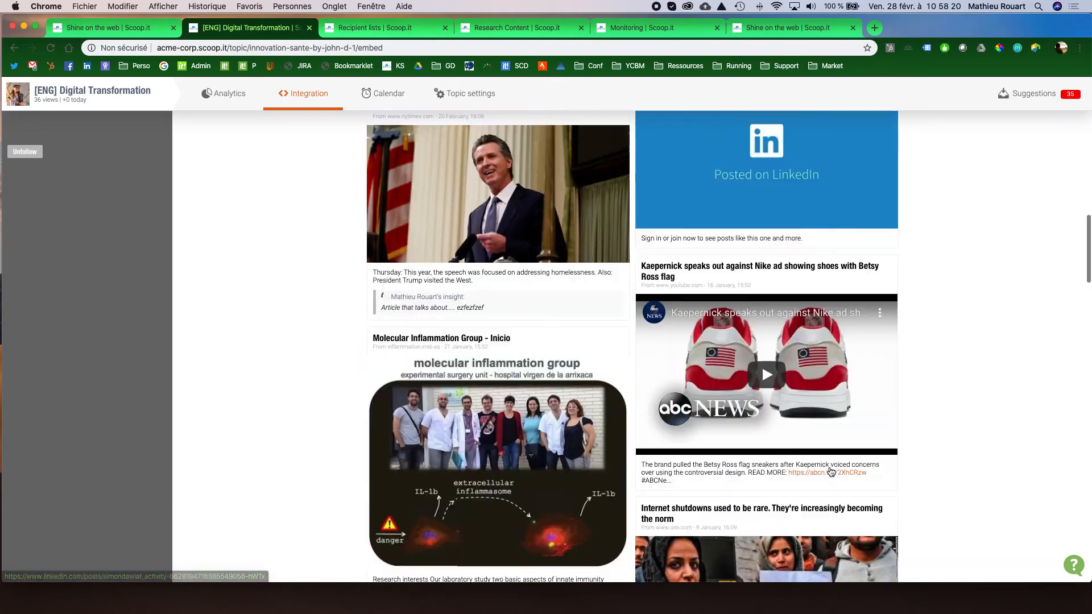
scroll(831, 472, "up", 20)
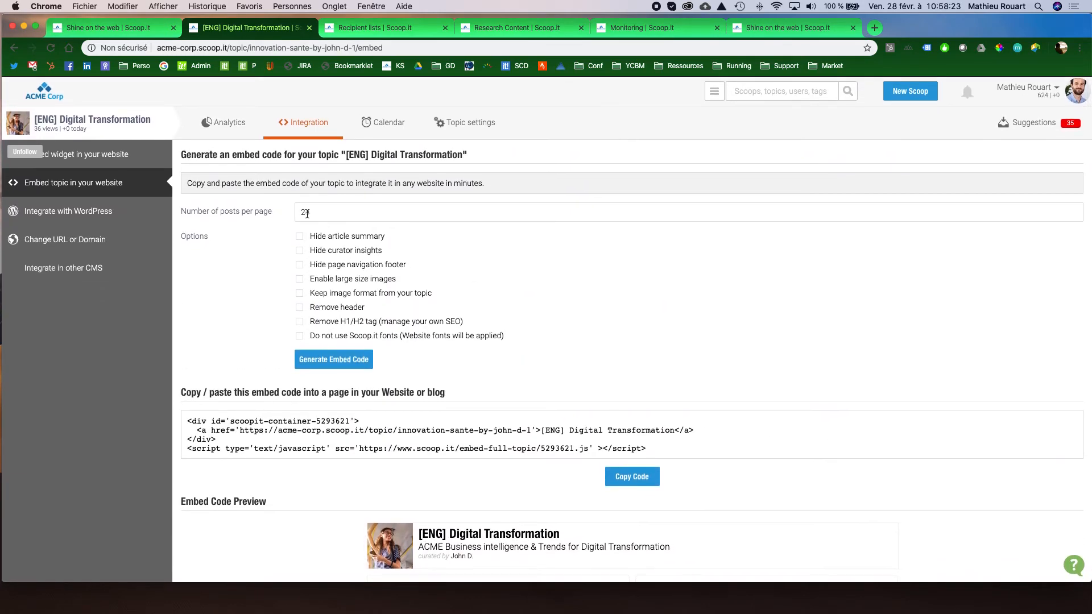
View the analytics overview of the [ENG] Digital Transformation topic and return to the topic page.
left_click(232, 126)
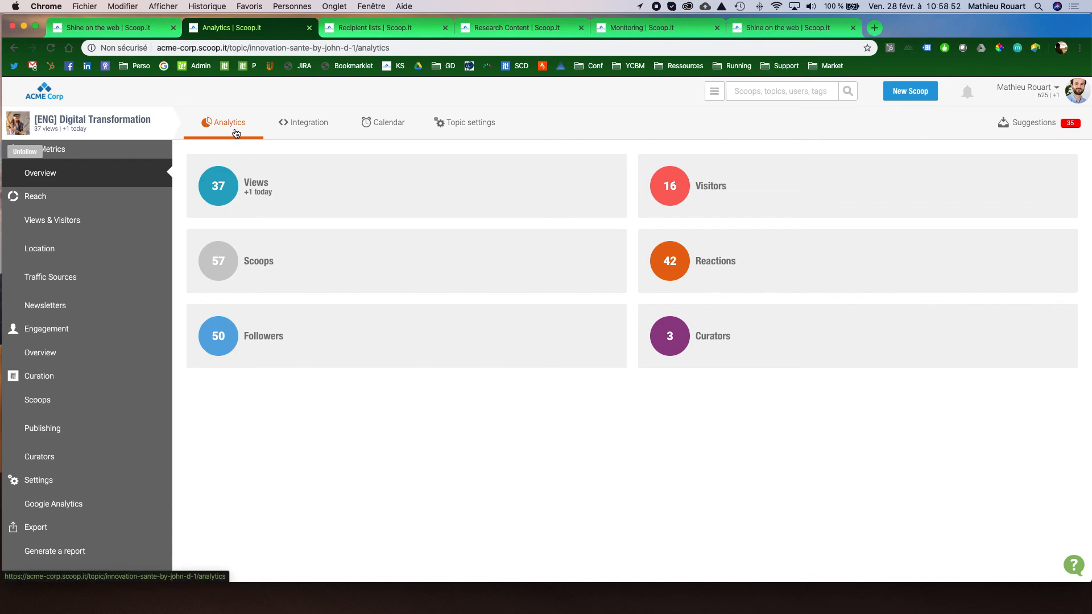
left_click(127, 121)
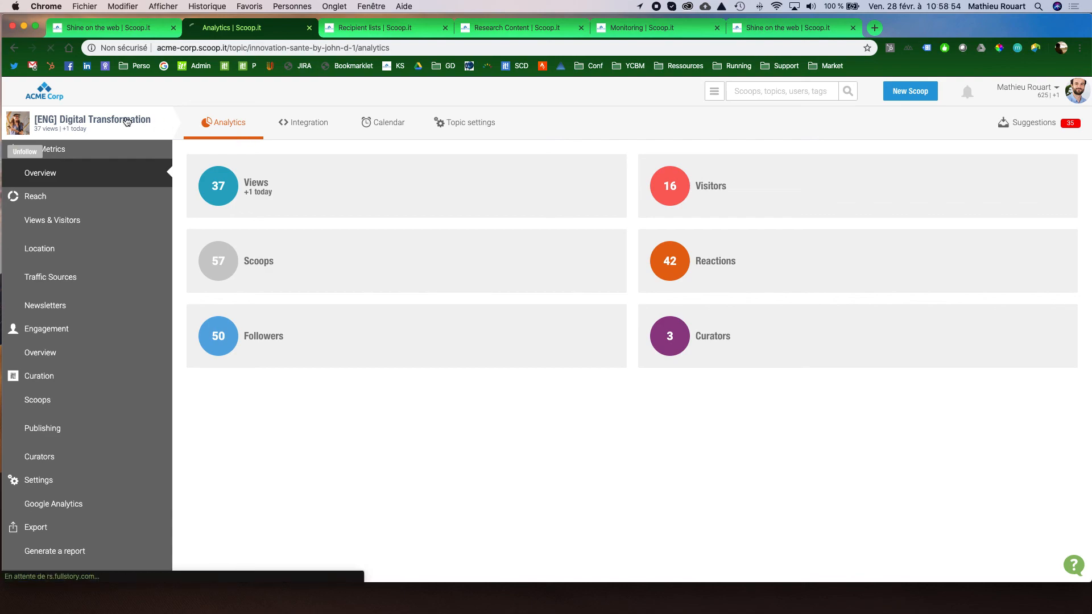